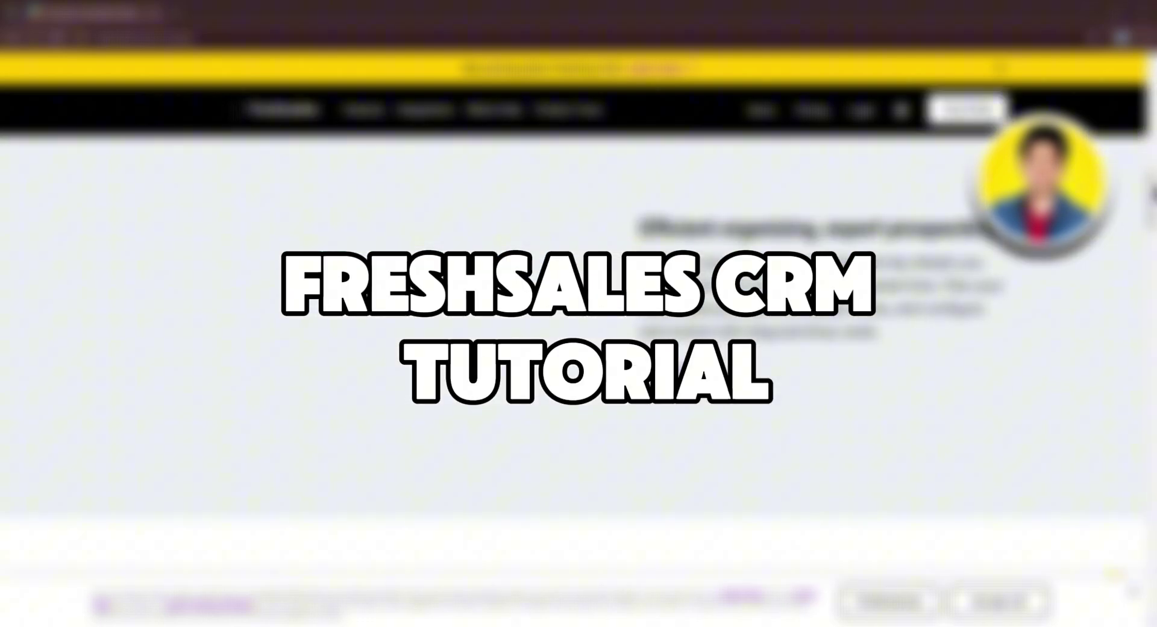
scroll(1154, 194, "down", 3)
scroll(1154, 194, "down", 3)
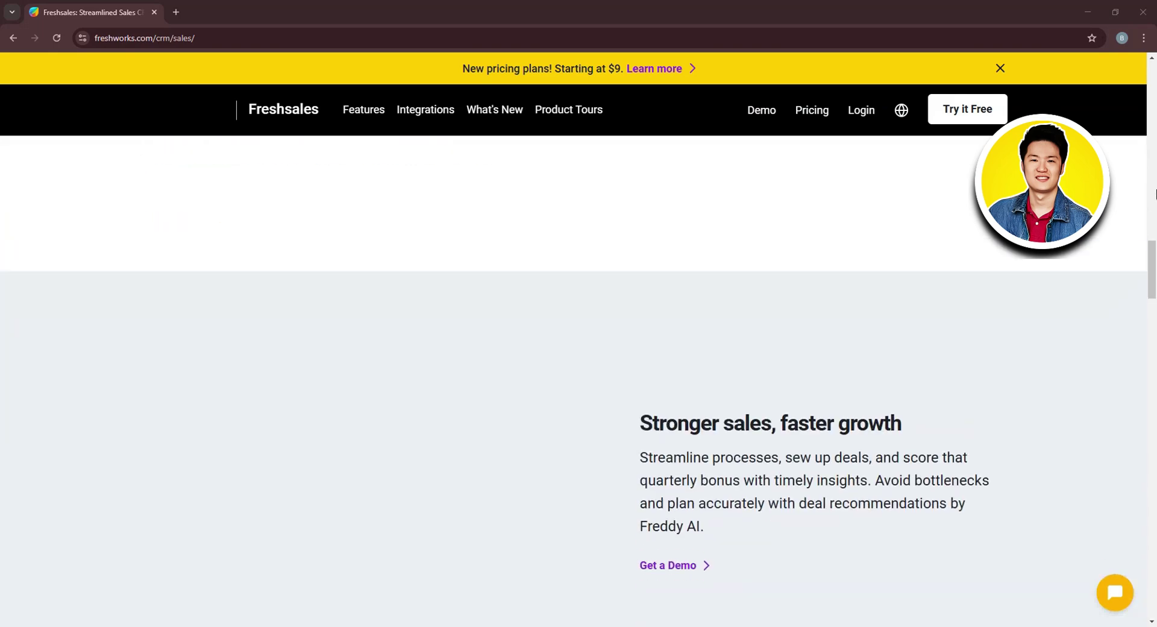
- Scroll down and back up through the Freshsales sales CRM page
scroll(1154, 194, "up", 8)
scroll(1154, 194, "up", 3)
scroll(1154, 195, "up", 5)
scroll(1154, 194, "up", 5)
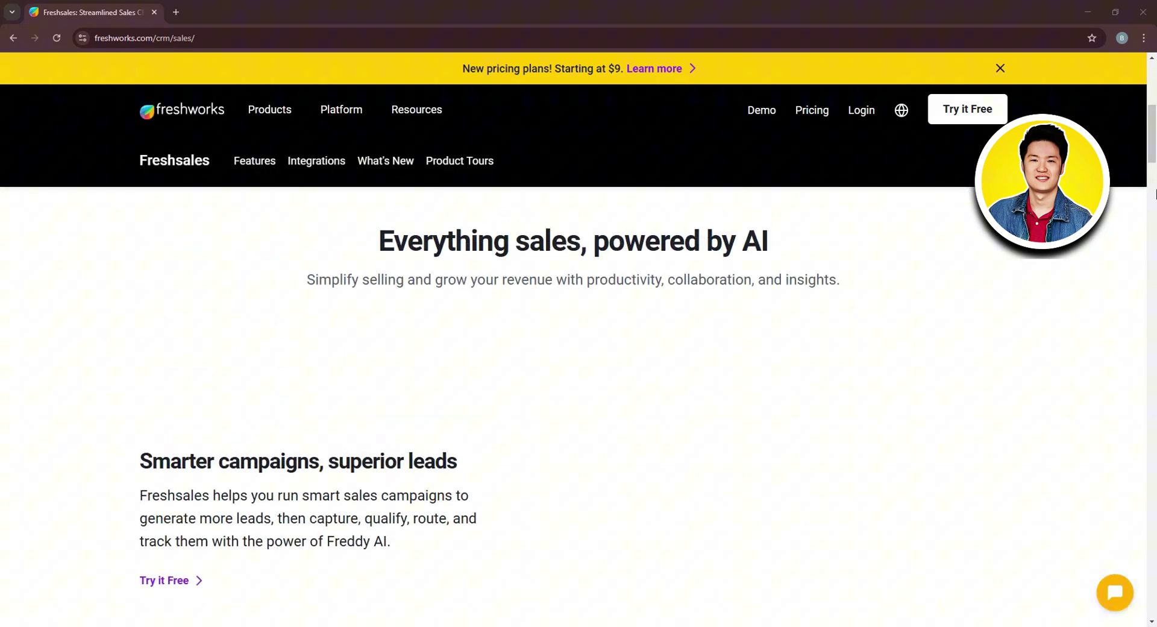
scroll(1154, 194, "up", 4)
scroll(1154, 194, "up", 3)
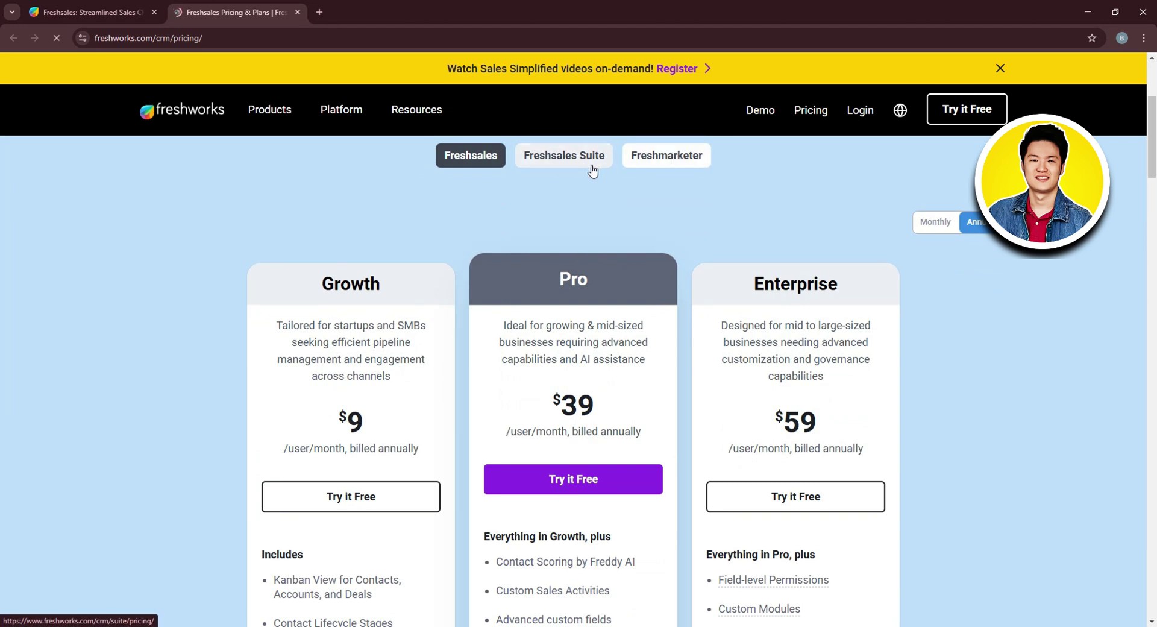
- Sign up for the free Freshdesk trial with Continue with Google and submit the signup form
left_click(118, 8)
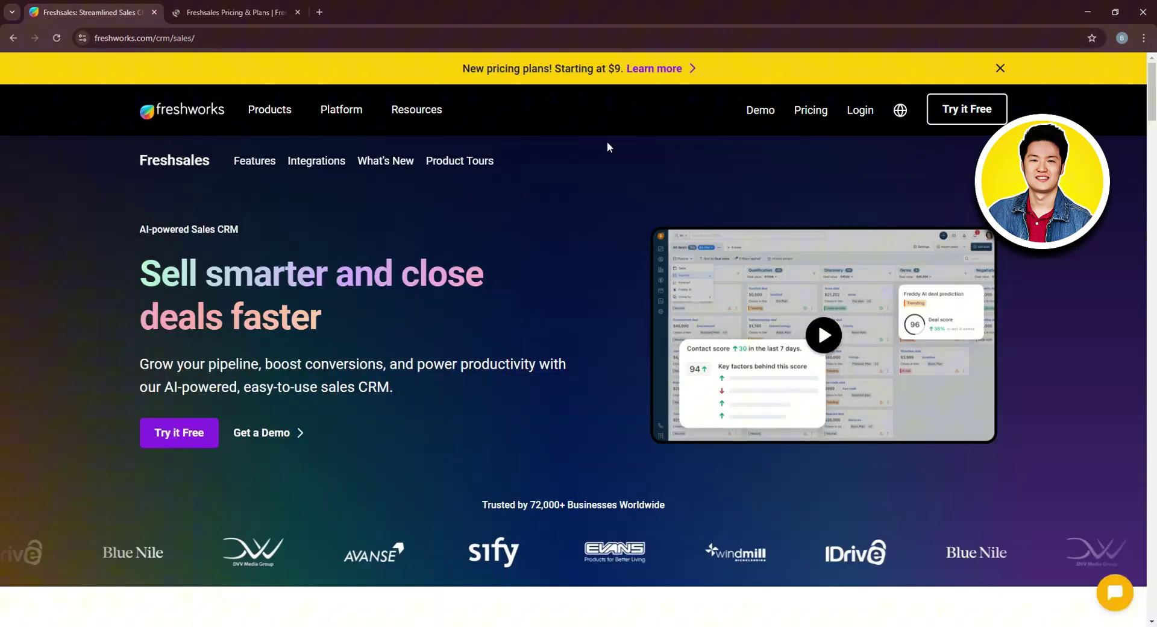
left_click(974, 111)
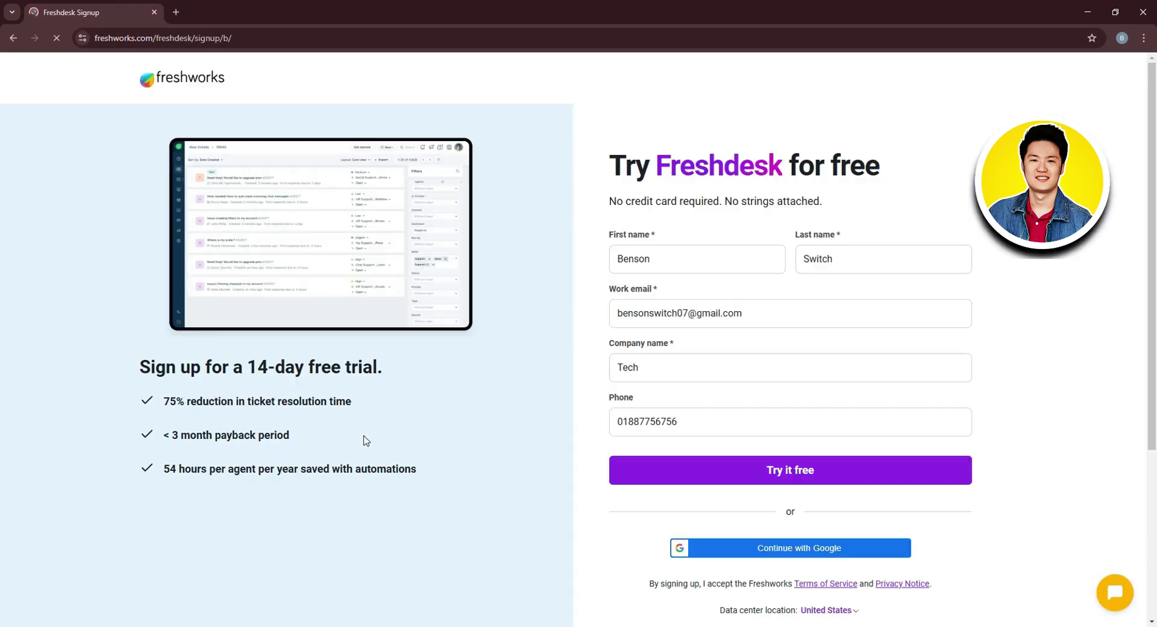
left_click(796, 546)
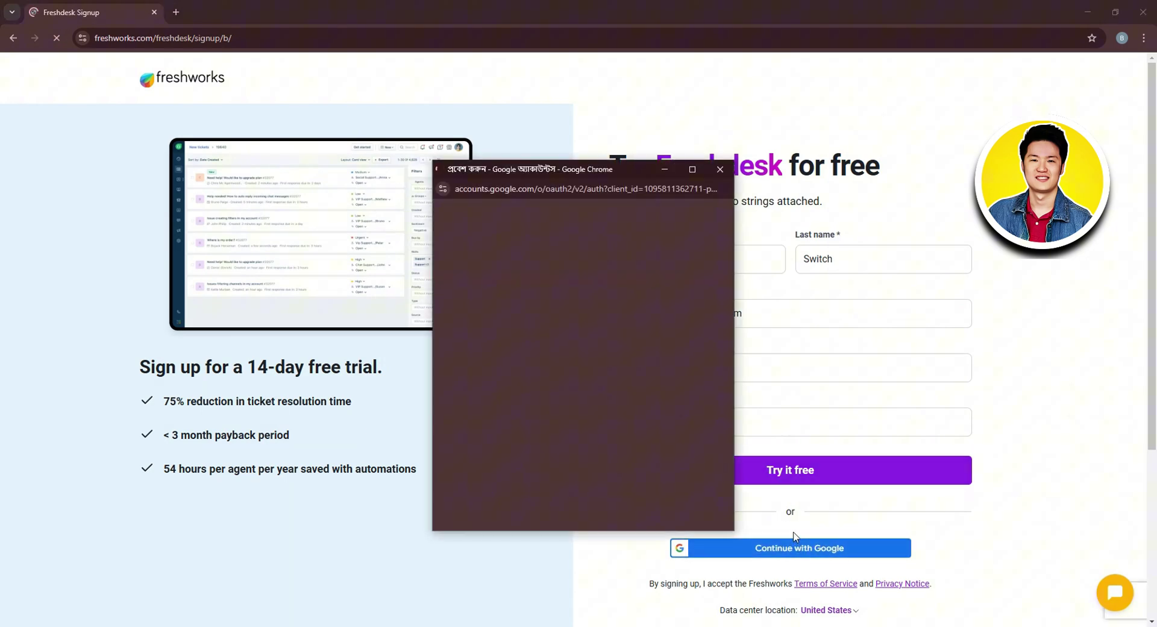
left_click(581, 343)
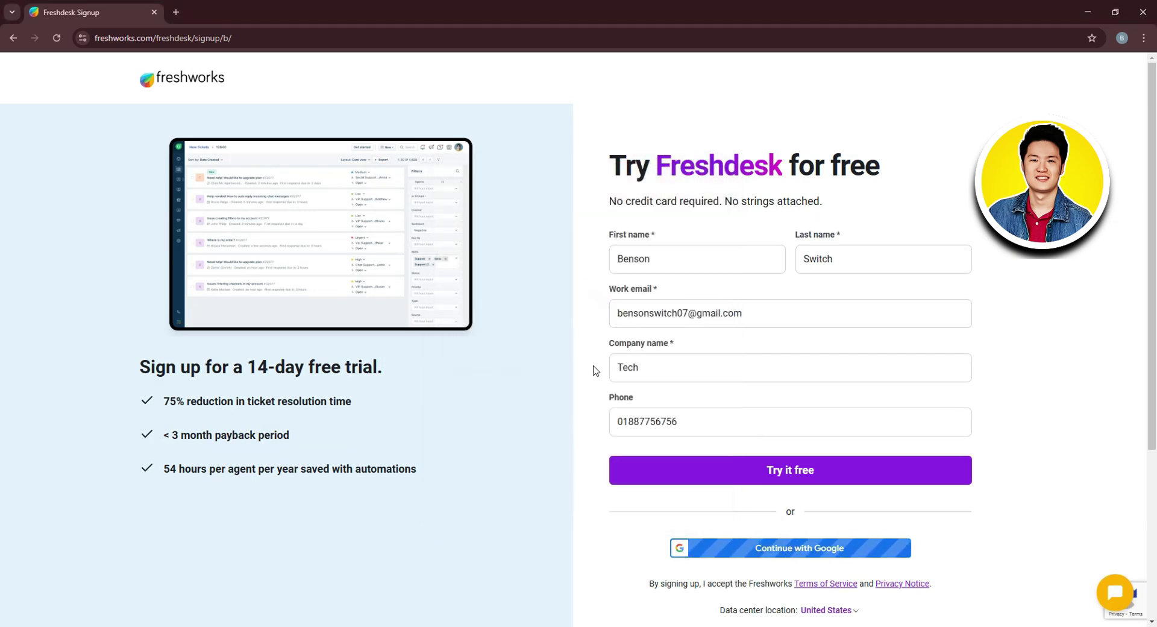
scroll(683, 482, "down", 4)
scroll(684, 509, "up", 1)
scroll(684, 509, "down", 1)
scroll(690, 509, "up", 4)
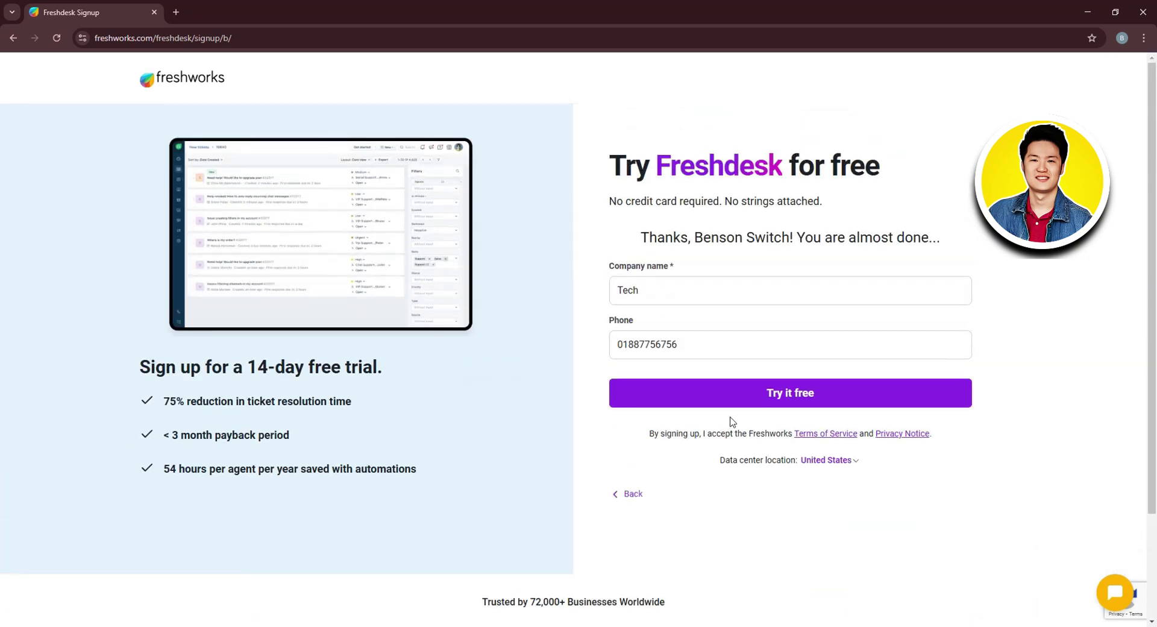
left_click(781, 394)
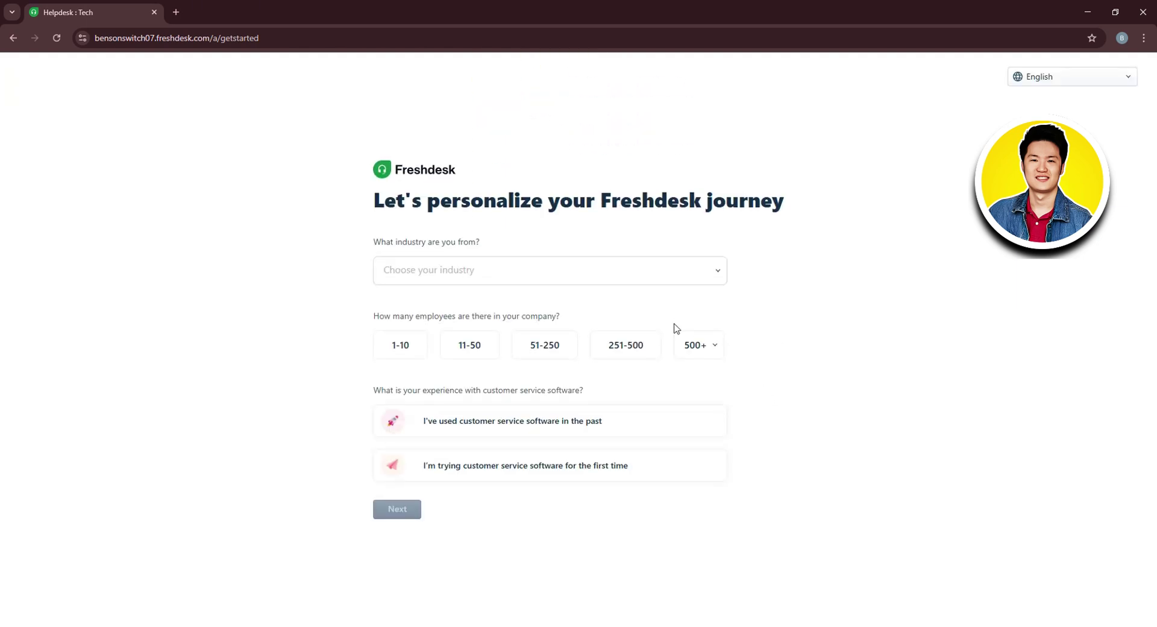
- Set the industry to Banking and Financial Services and company size to 1-10 employees
left_click(459, 269)
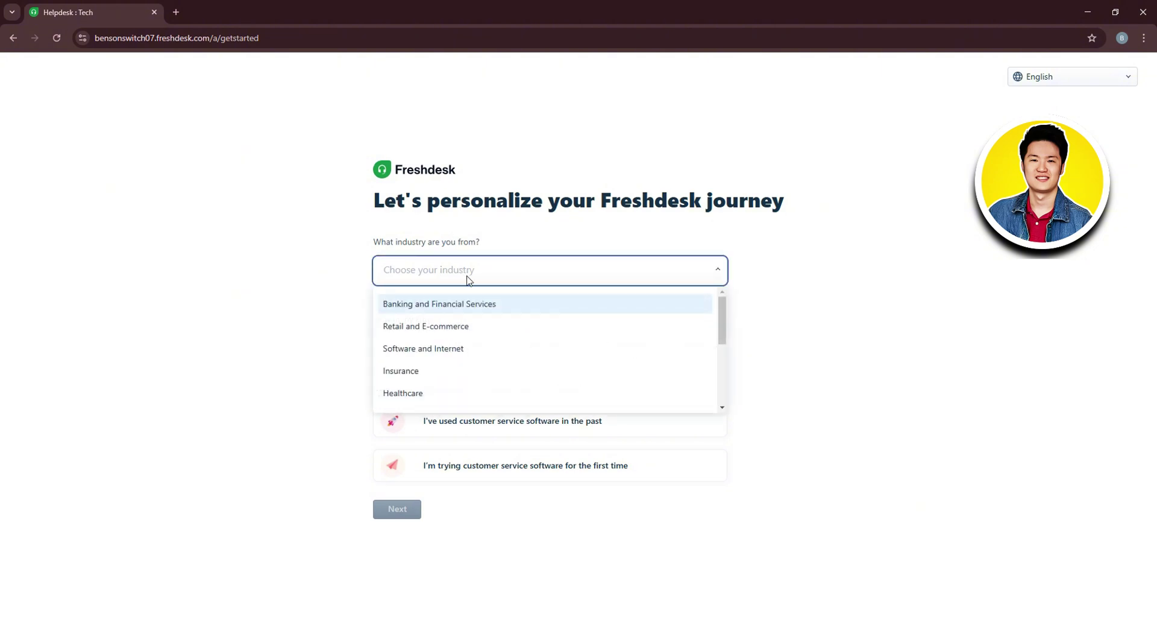
scroll(489, 378, "down", 1)
scroll(488, 370, "down", 1)
scroll(484, 360, "down", 1)
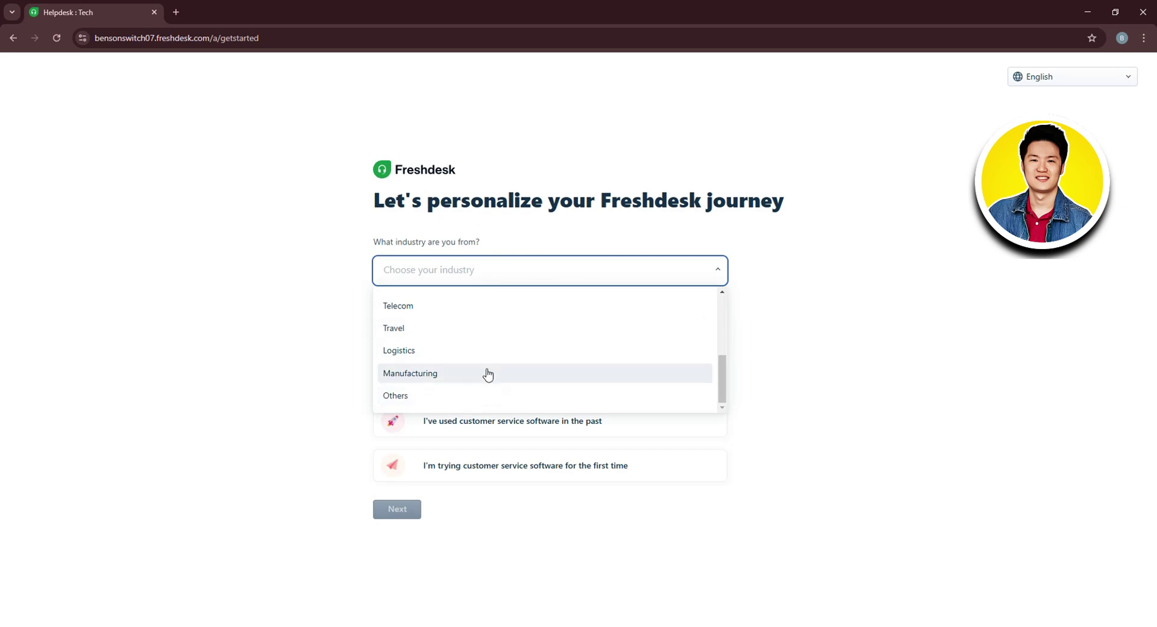
scroll(487, 375, "up", 1)
scroll(485, 375, "up", 2)
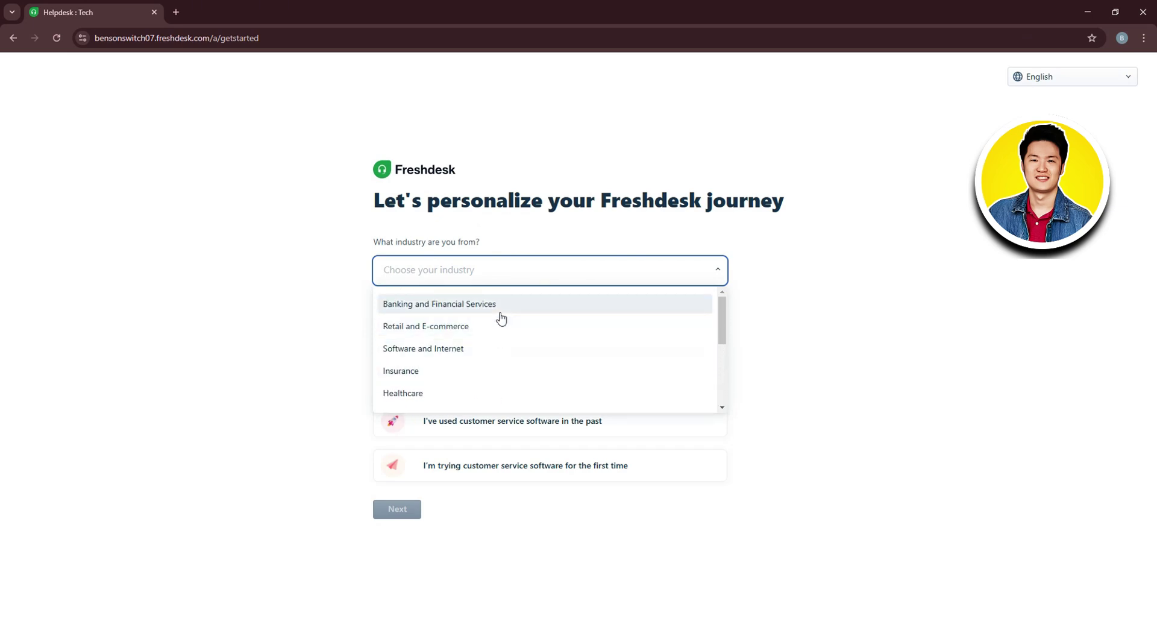
left_click(501, 317)
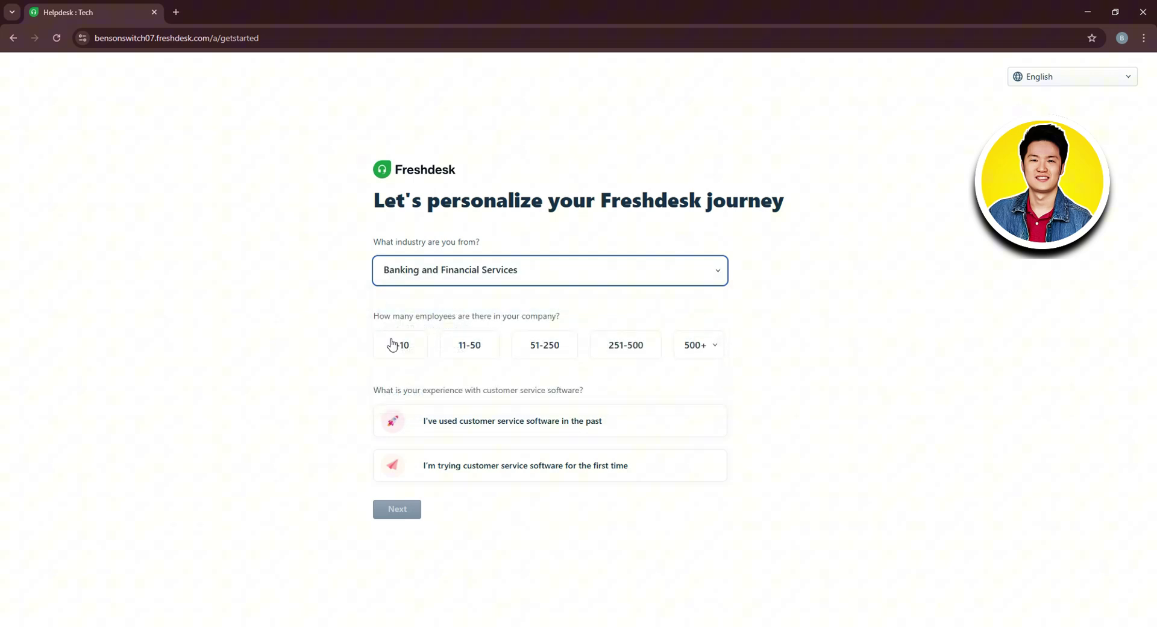
left_click(418, 349)
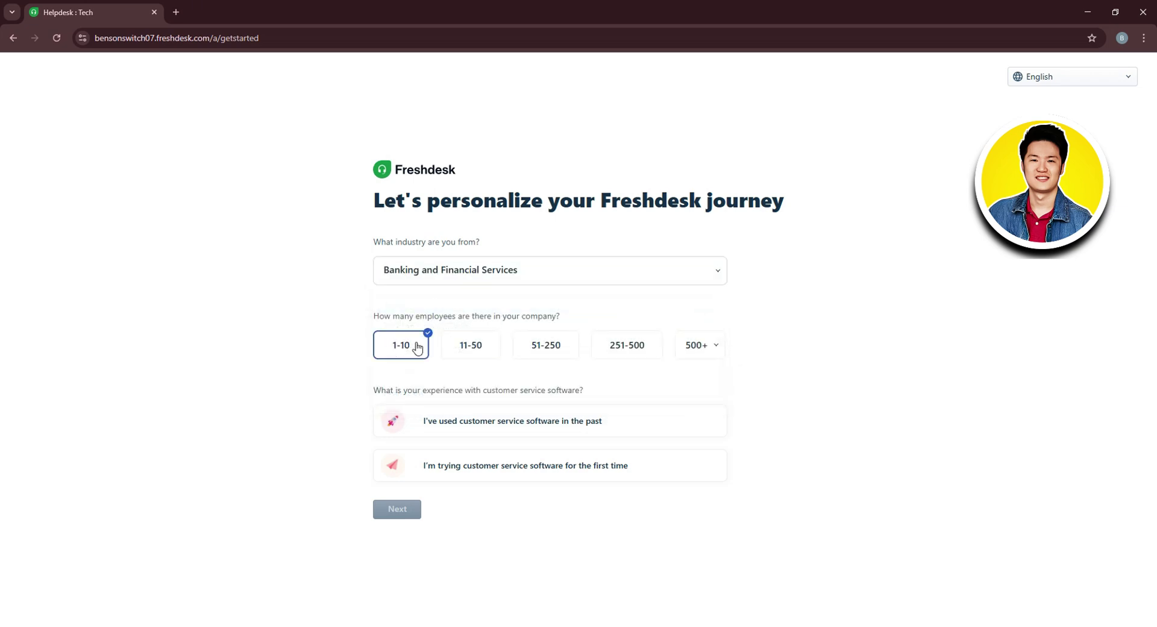
- Indicate customer service software was used before, choosing Front
left_click(497, 431)
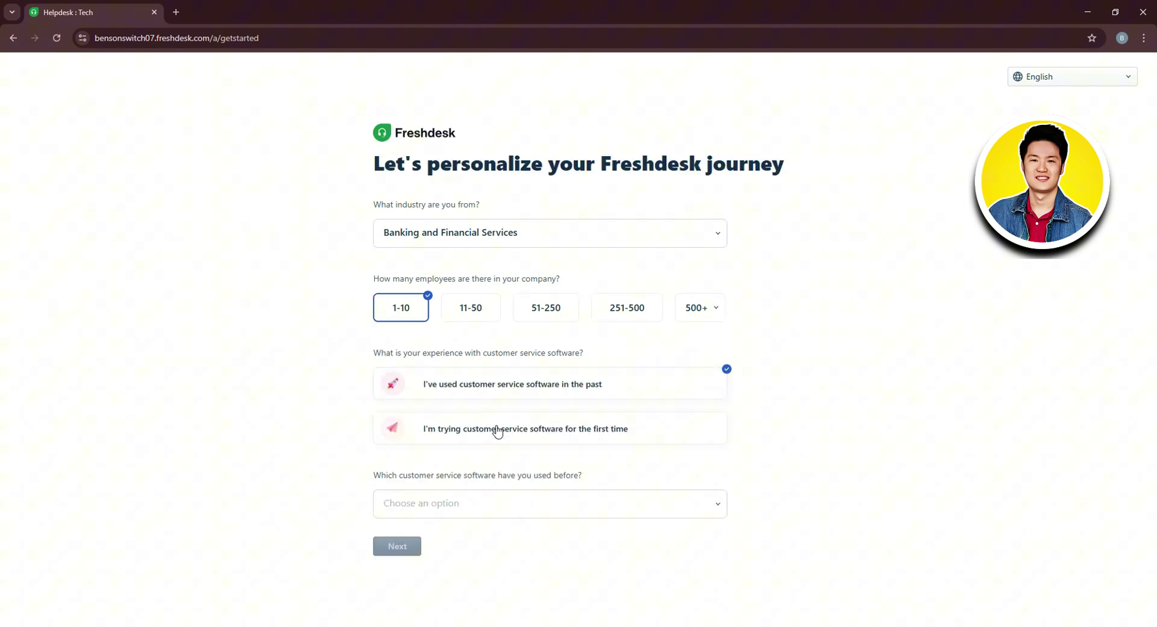
left_click(469, 506)
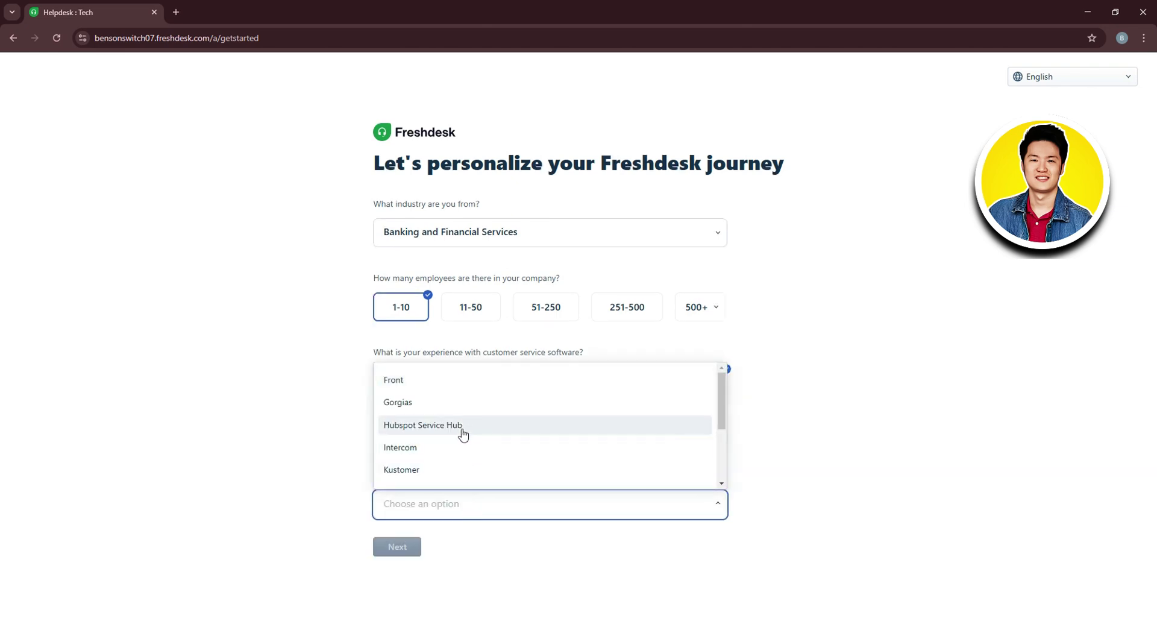
left_click(481, 393)
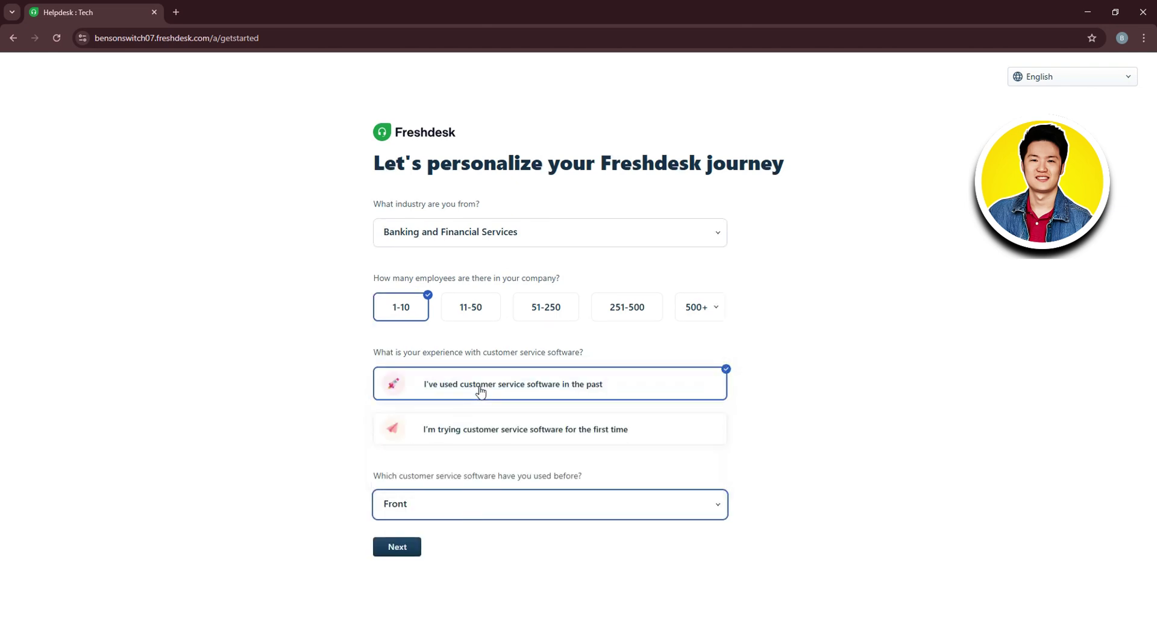
- Submit the onboarding answers to reach the three-card Quick start guide
left_click(399, 550)
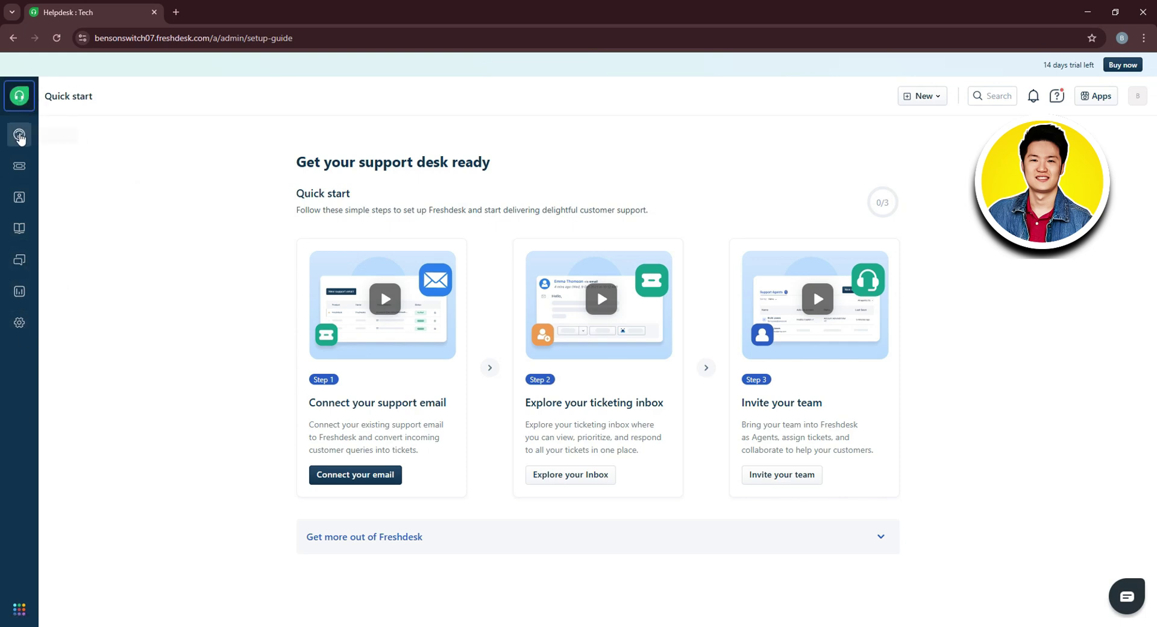
- Open the sample helpdesk dashboard and scroll through its ticket figures
left_click(19, 136)
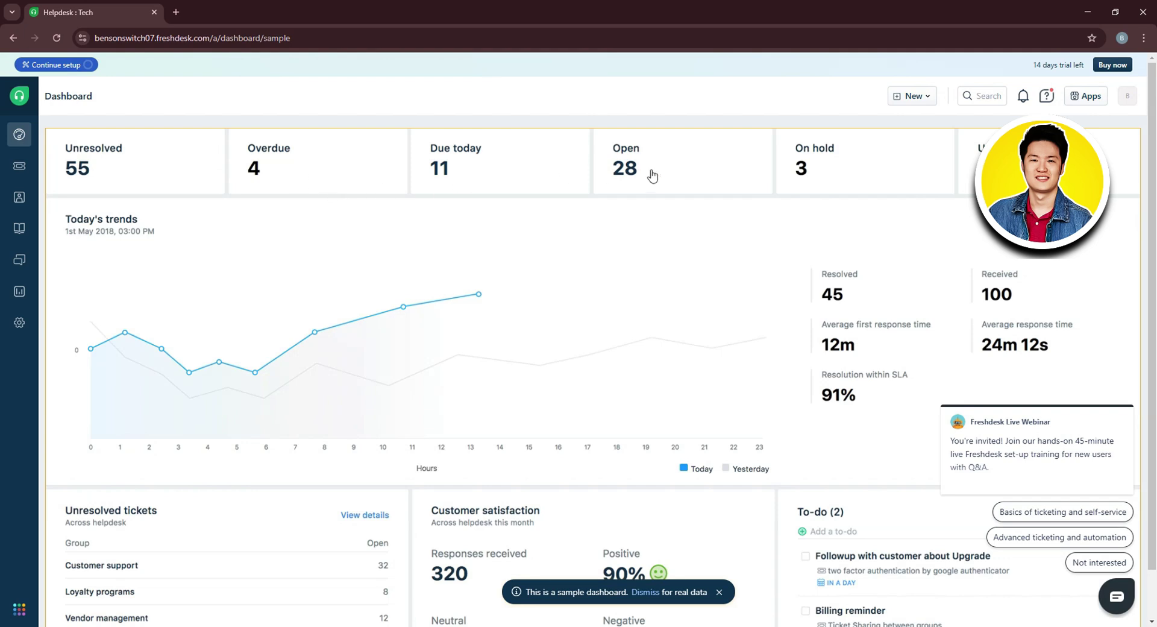
scroll(857, 245, "down", 1)
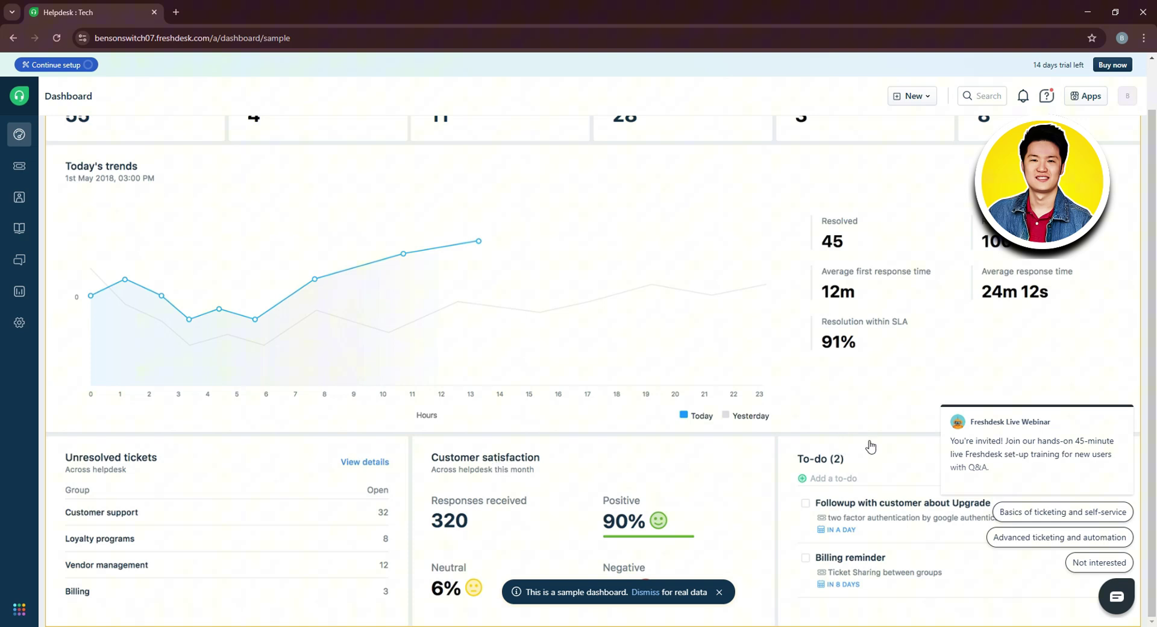
scroll(869, 446, "up", 1)
- Check the New menu, the helpdesk search and the recommended marketplace apps
left_click(912, 96)
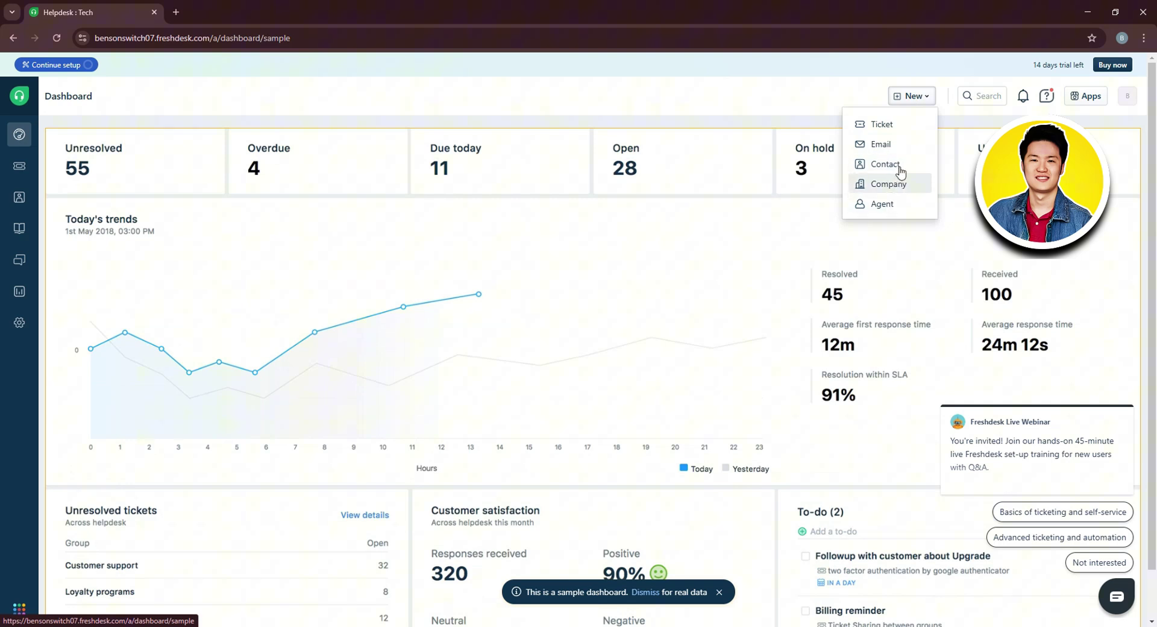
left_click(978, 95)
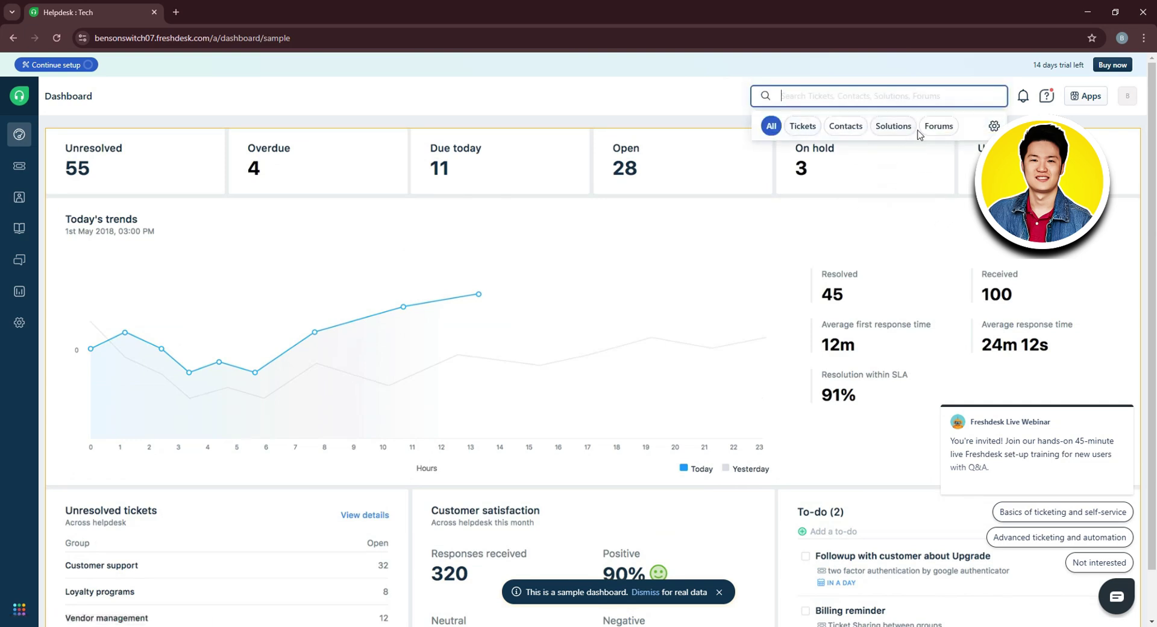
left_click(1018, 111)
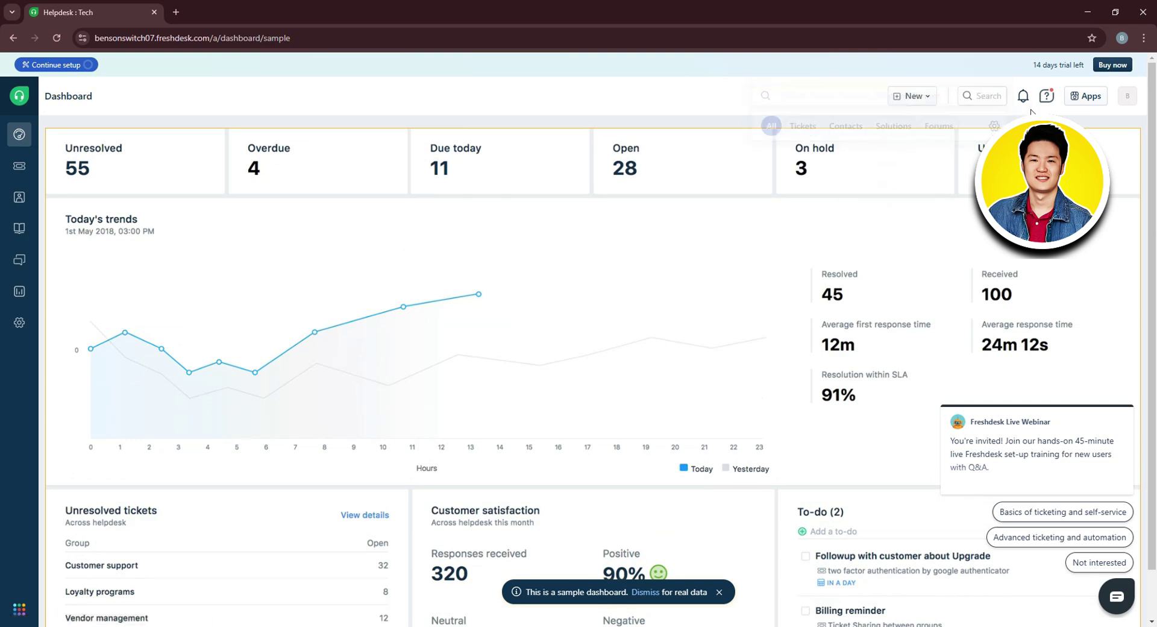
left_click(1084, 98)
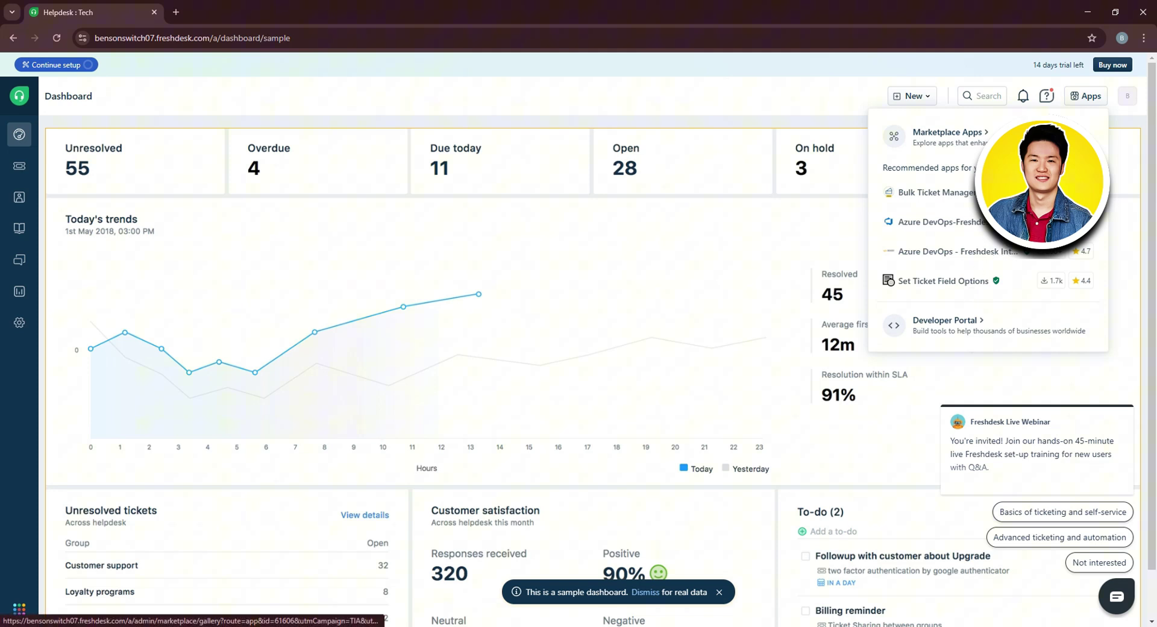
- Close the apps list, view the empty All tickets page, and reveal the contacts options
left_click(564, 246)
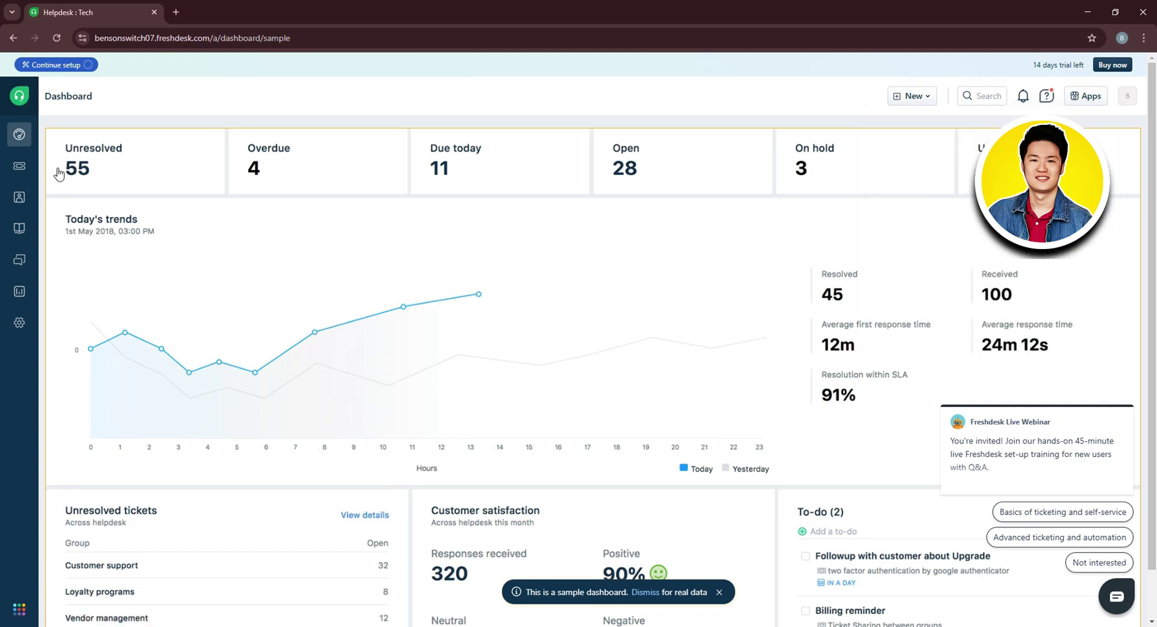
left_click(19, 166)
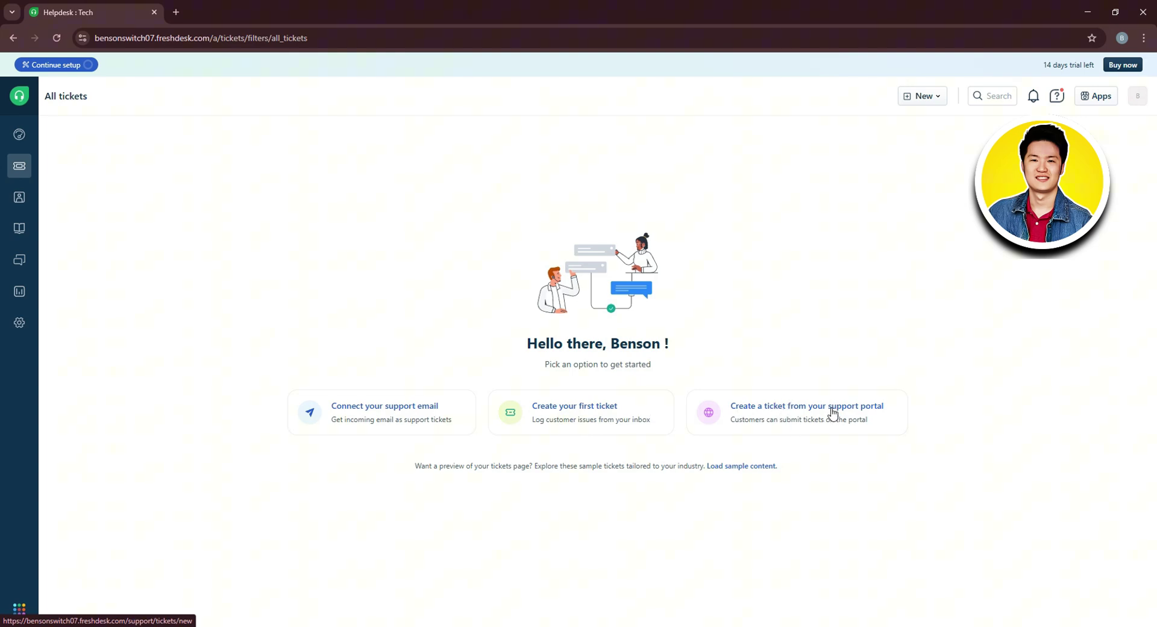
left_click(22, 199)
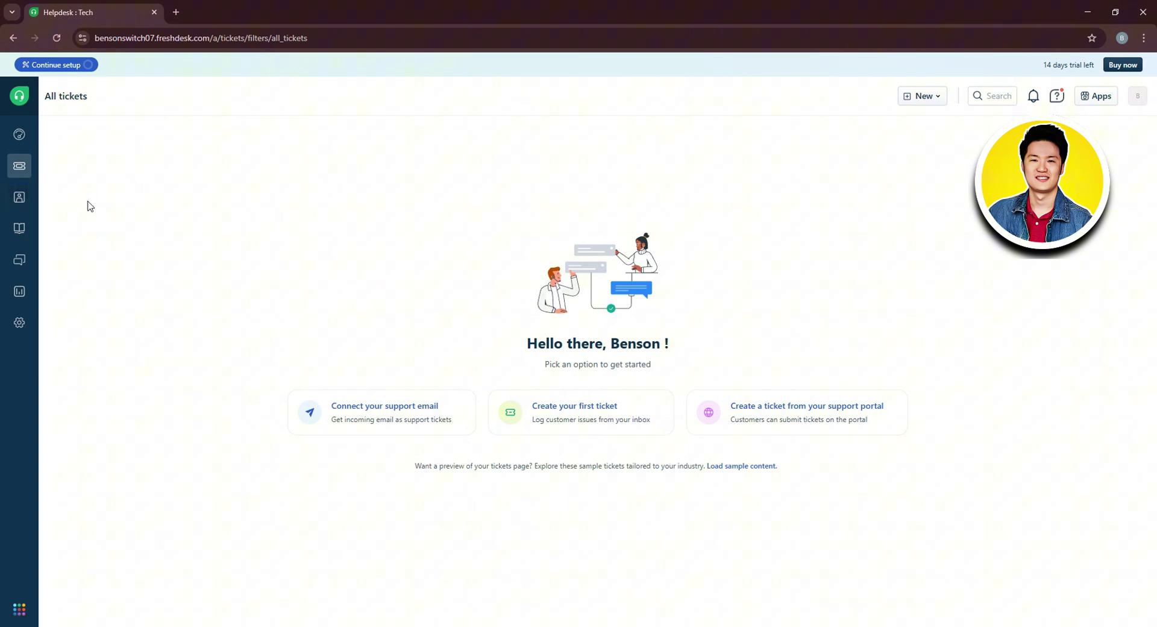
- Open the empty Contacts page and preview the Microsoft Outlook Contacts import option
mouse_move(20, 197)
left_click(54, 202)
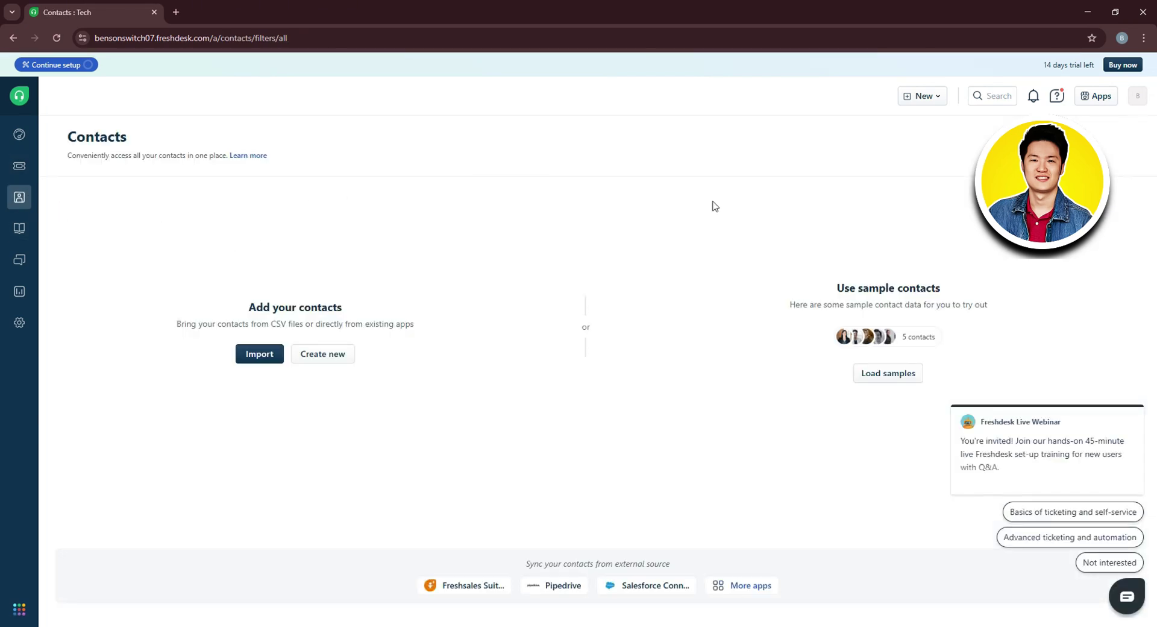
left_click(257, 355)
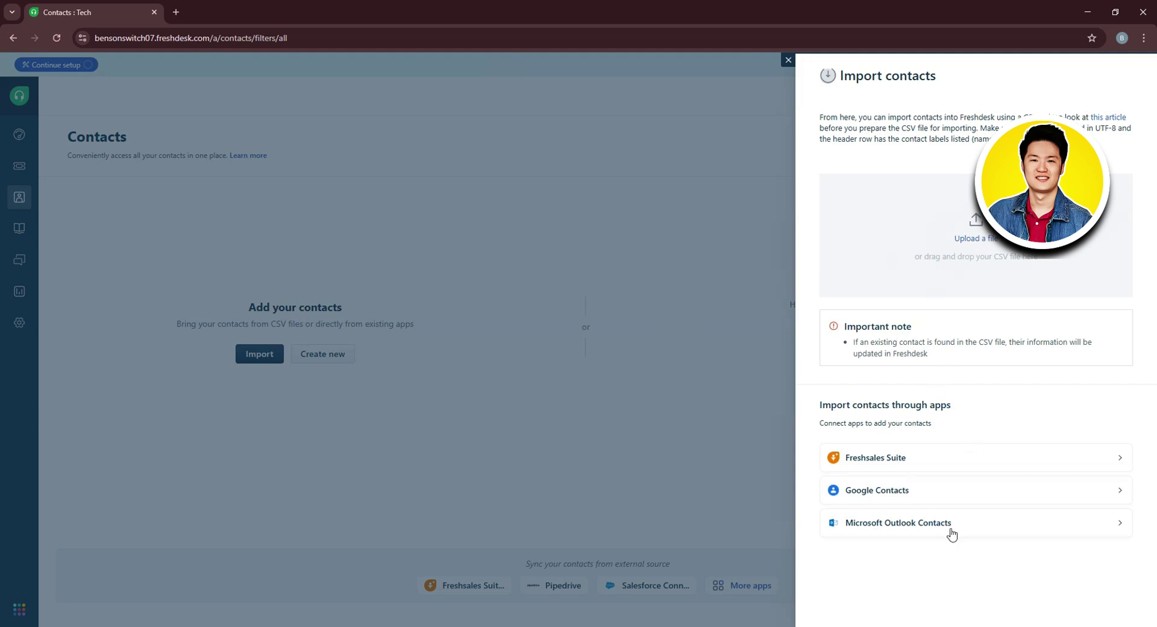
left_click(1123, 463)
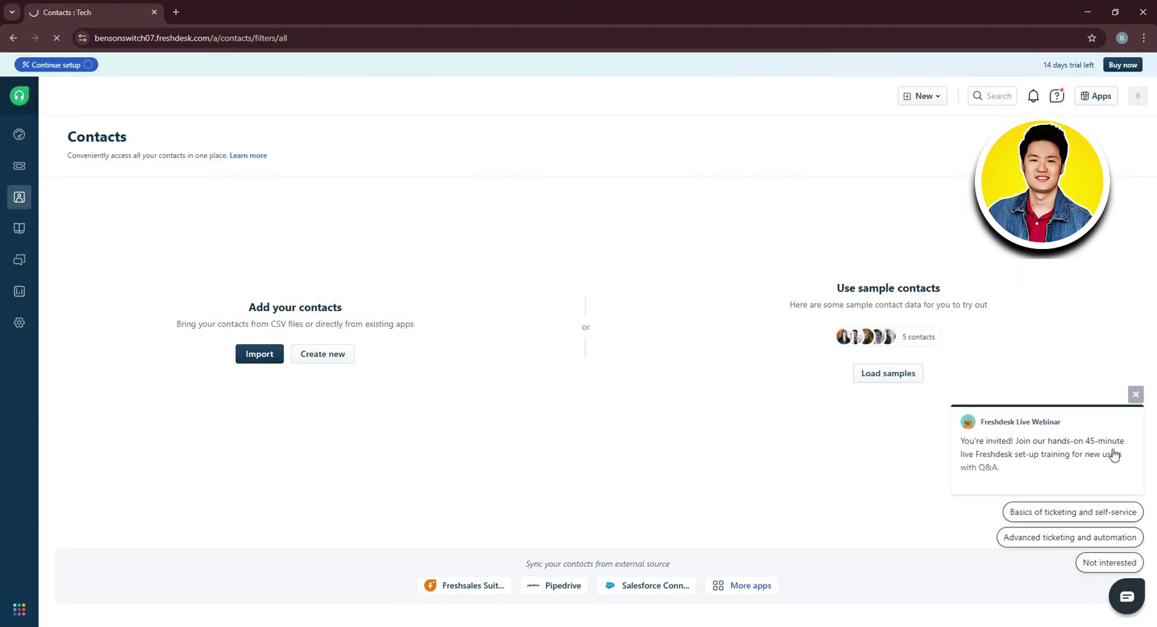
left_click(14, 38)
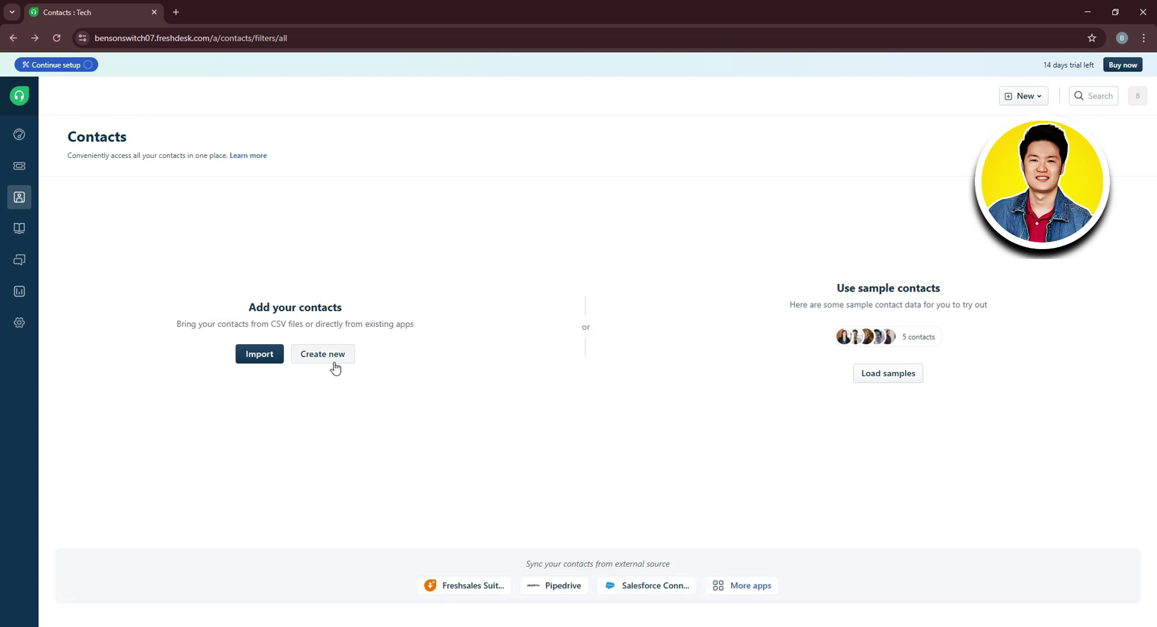
left_click(333, 355)
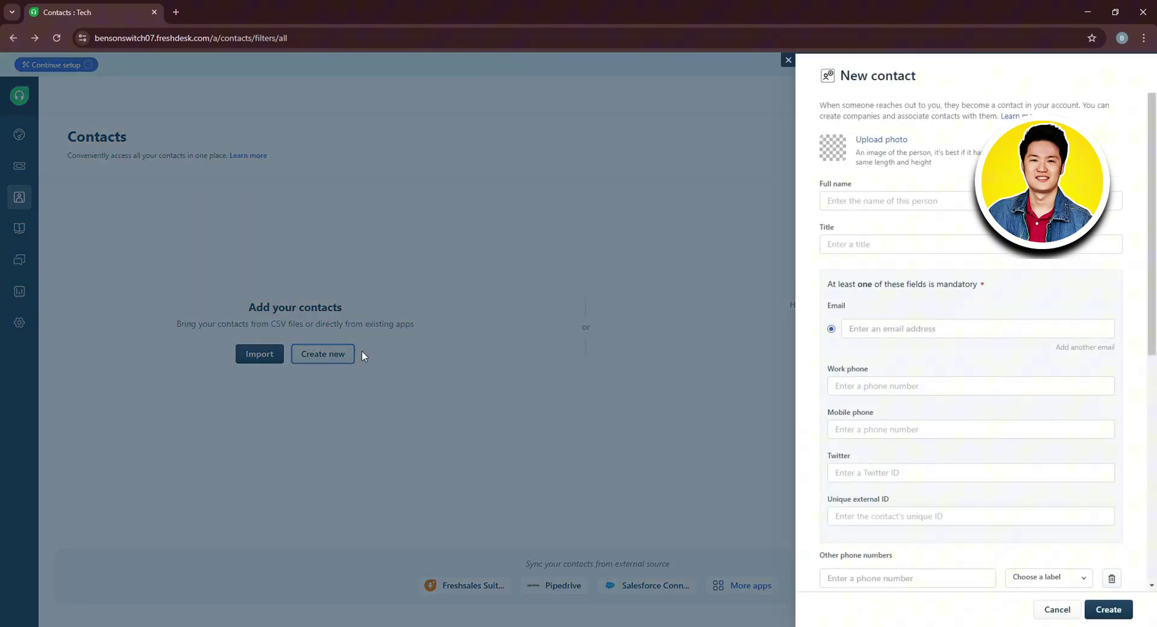
left_click(909, 203)
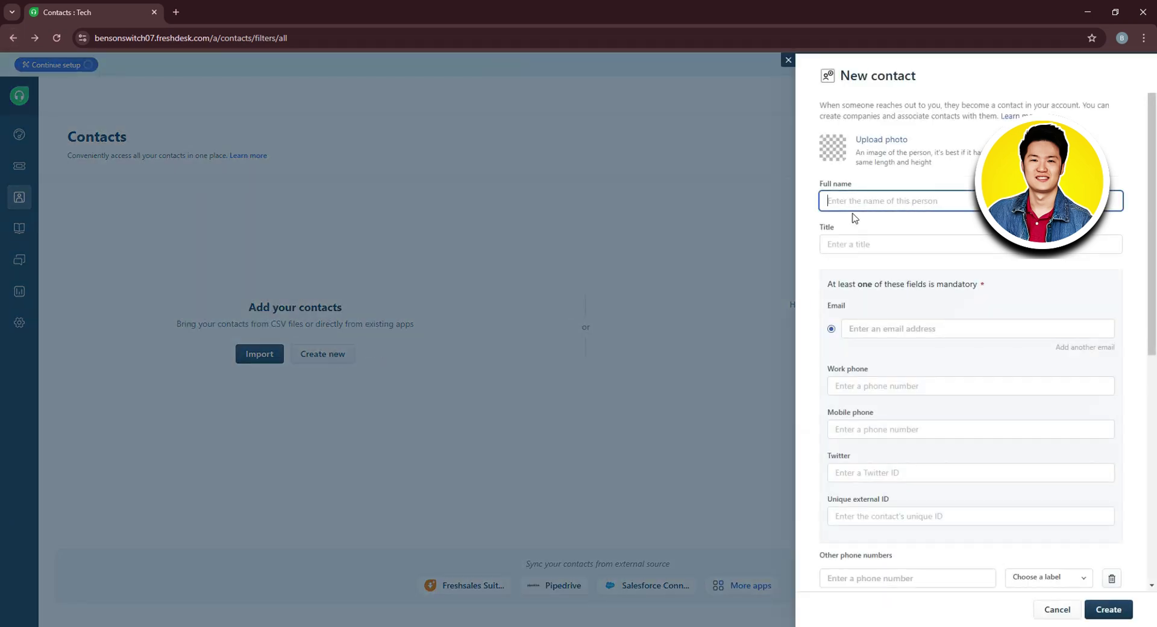
left_click(886, 244)
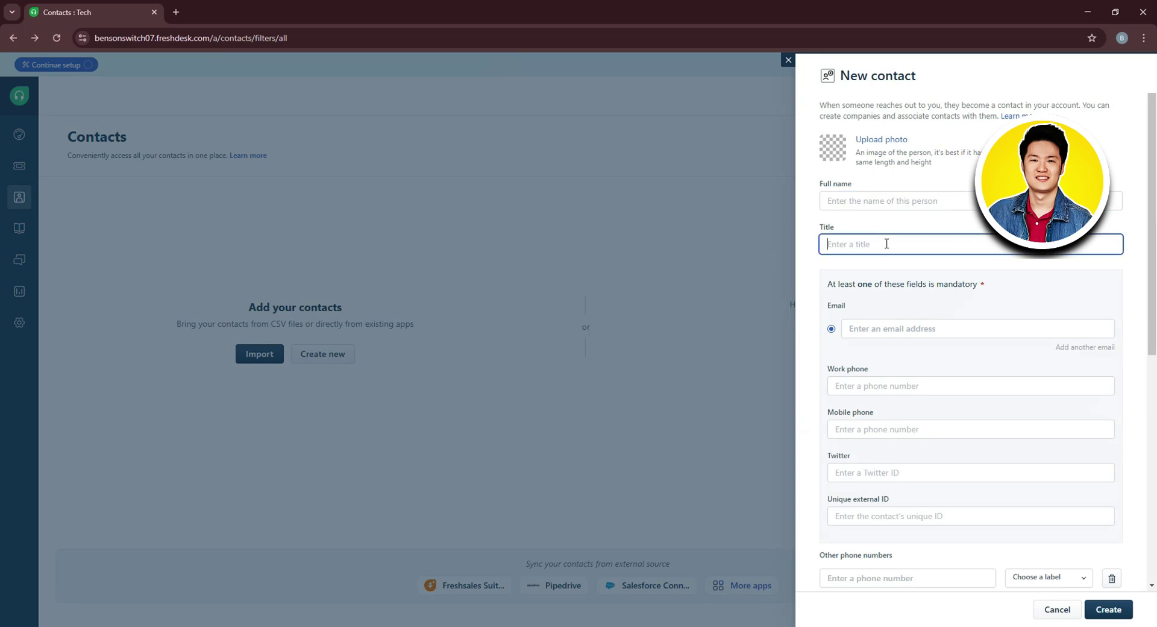
left_click(896, 140)
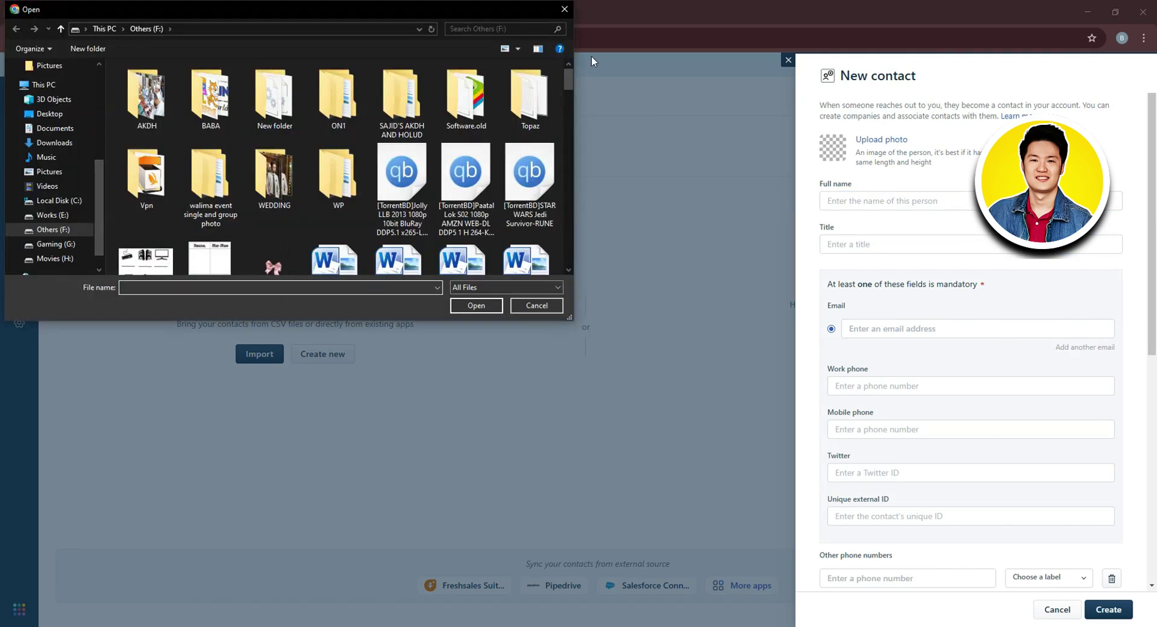
key("Escape")
scroll(974, 274, "down", 1)
left_click(891, 268)
scroll(904, 301, "down", 1)
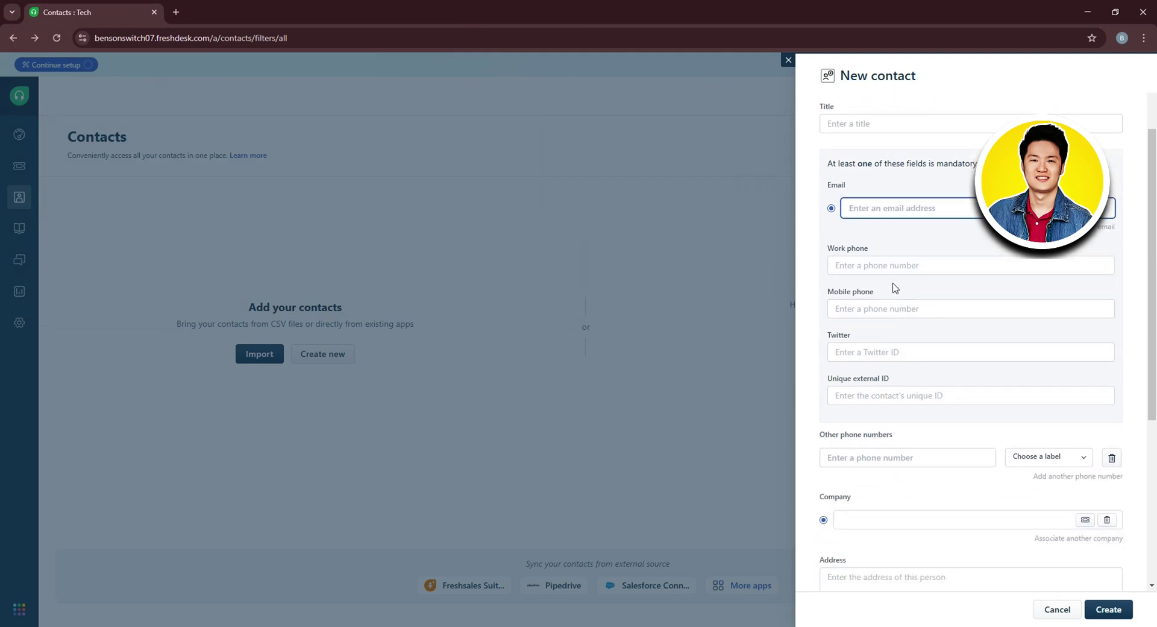
left_click(896, 308)
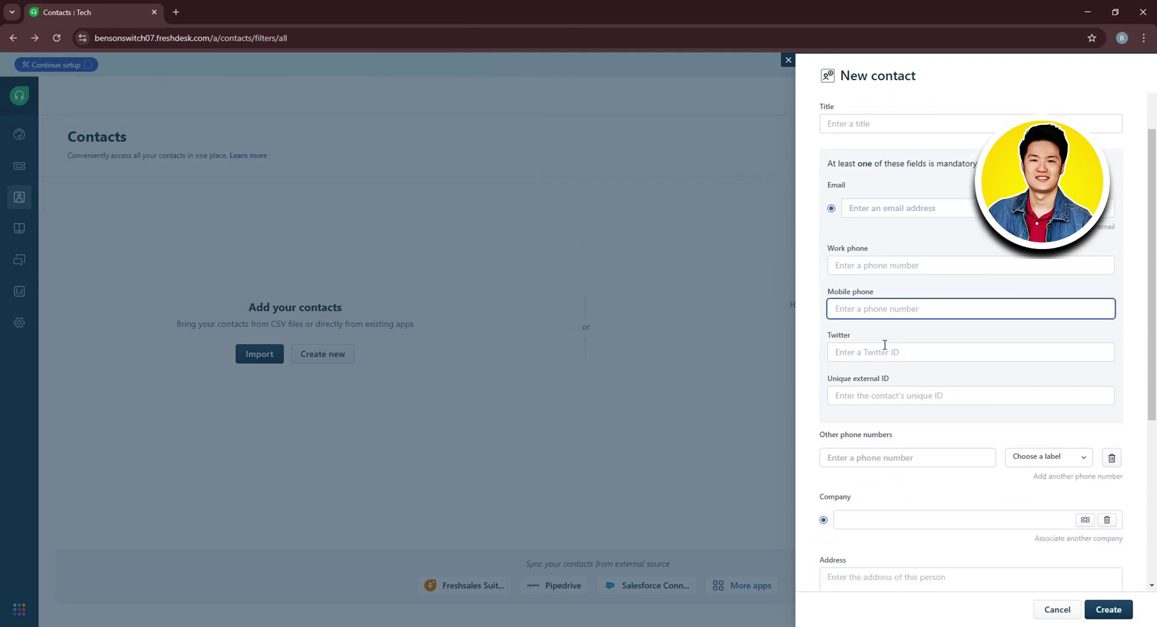
left_click(887, 351)
scroll(887, 346, "down", 2)
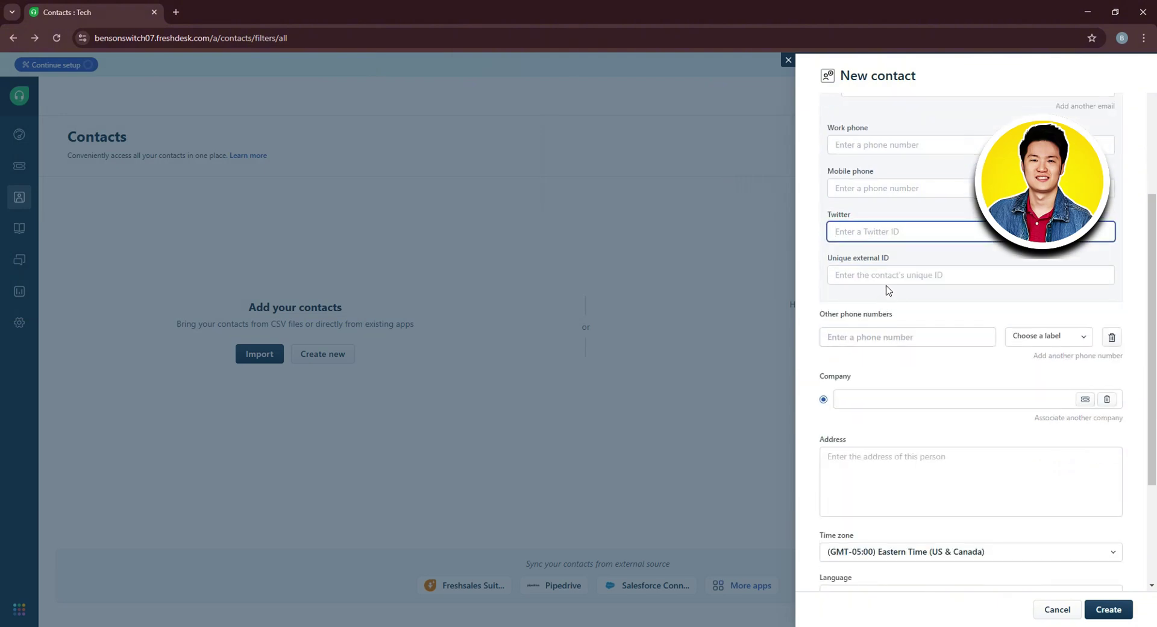
left_click(892, 275)
left_click(863, 333)
left_click(1061, 337)
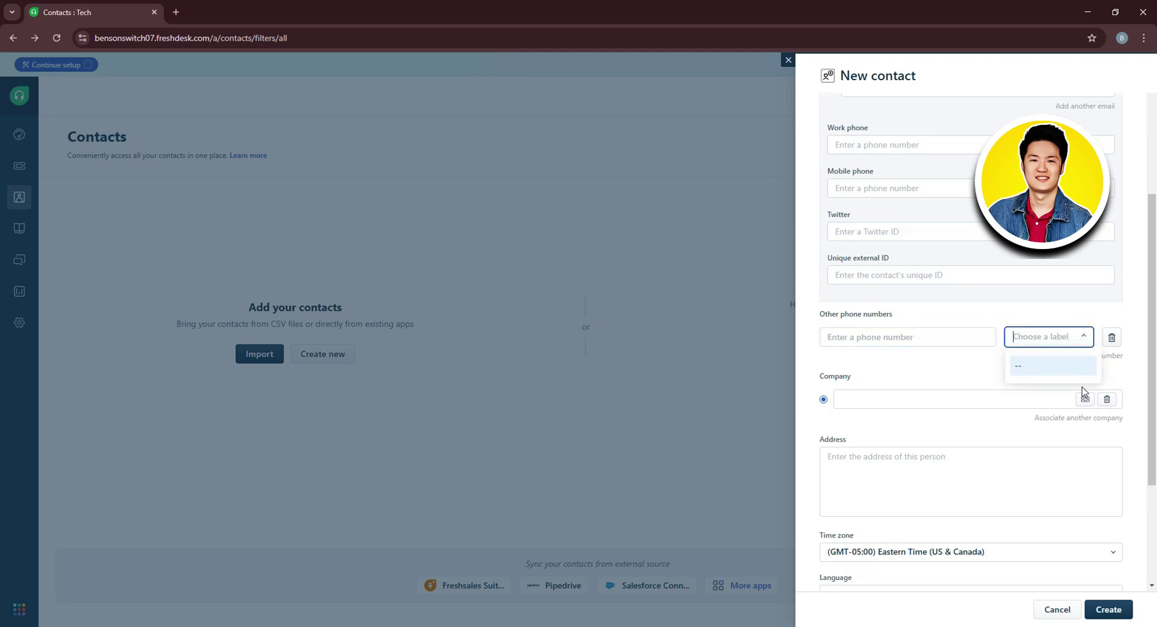
left_click(1048, 369)
scroll(1036, 313, "down", 1)
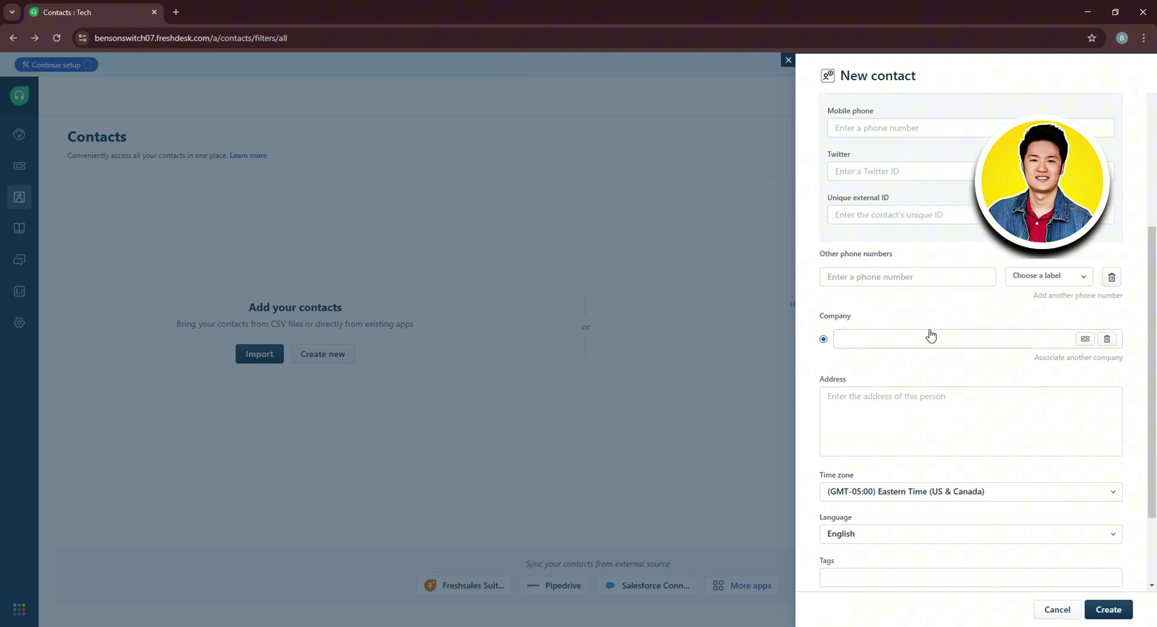
left_click(933, 338)
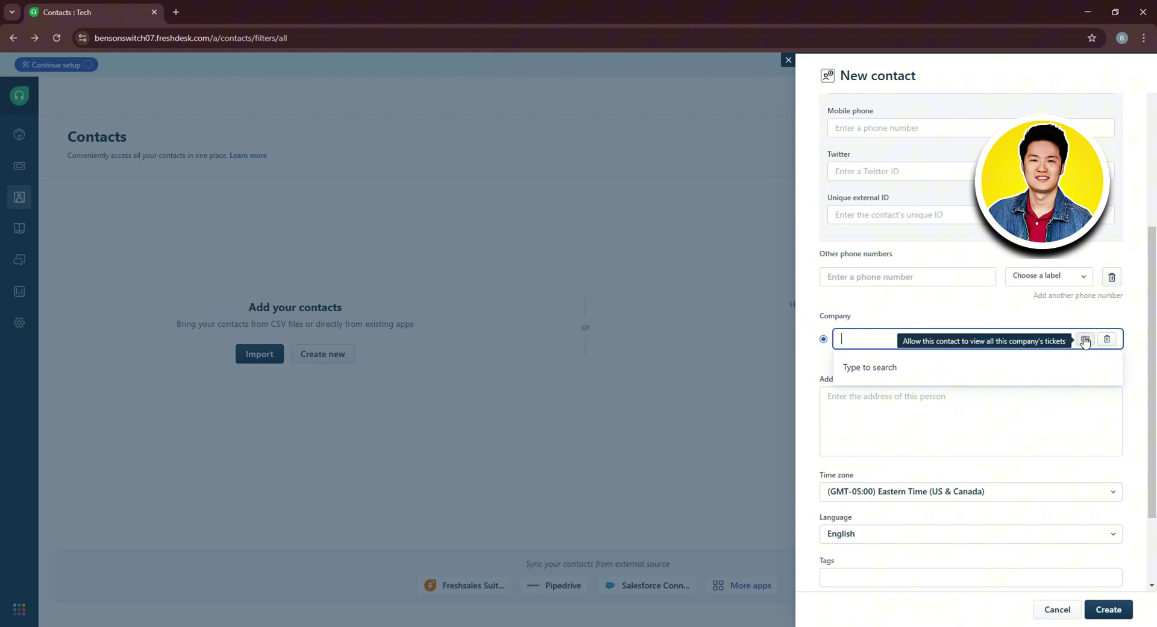
left_click(1085, 340)
left_click(1003, 318)
scroll(964, 350, "down", 1)
left_click(964, 351)
scroll(964, 355, "down", 1)
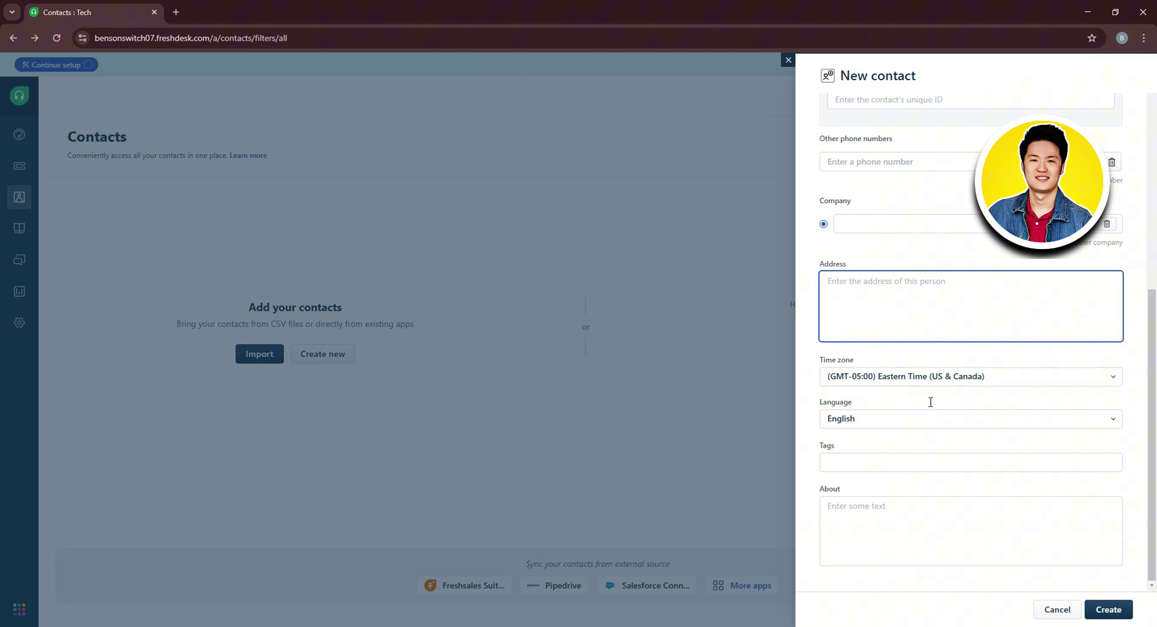
left_click(1034, 418)
scroll(966, 480, "down", 2)
scroll(1017, 442, "down", 1)
scroll(1018, 442, "down", 3)
left_click(1013, 364)
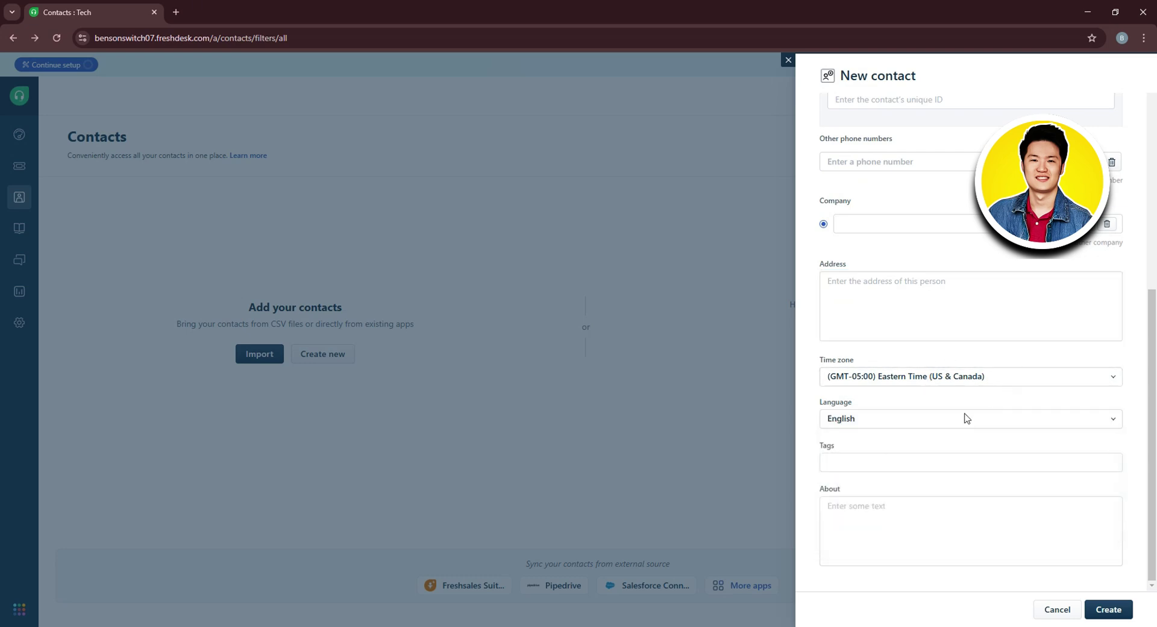
left_click(913, 465)
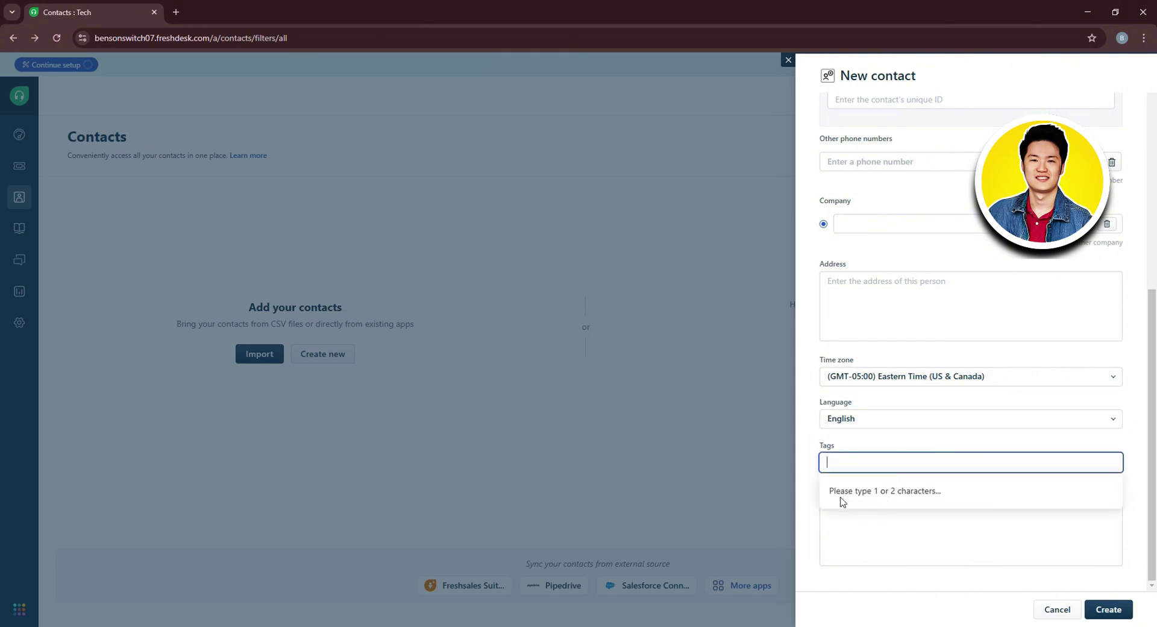
left_click(942, 449)
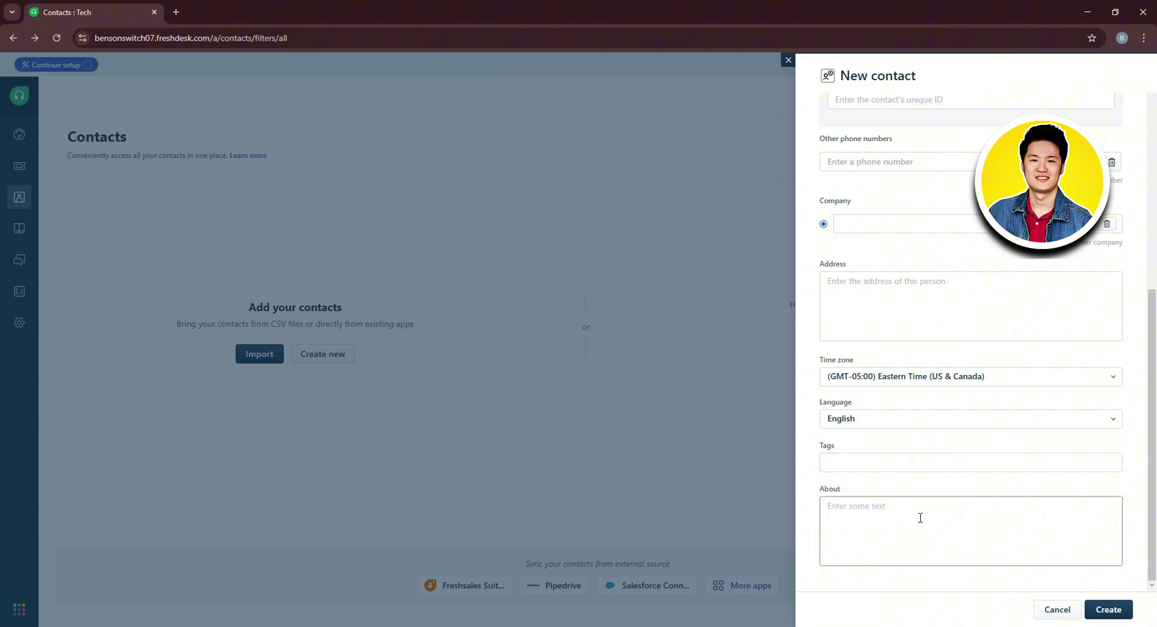
left_click(857, 507)
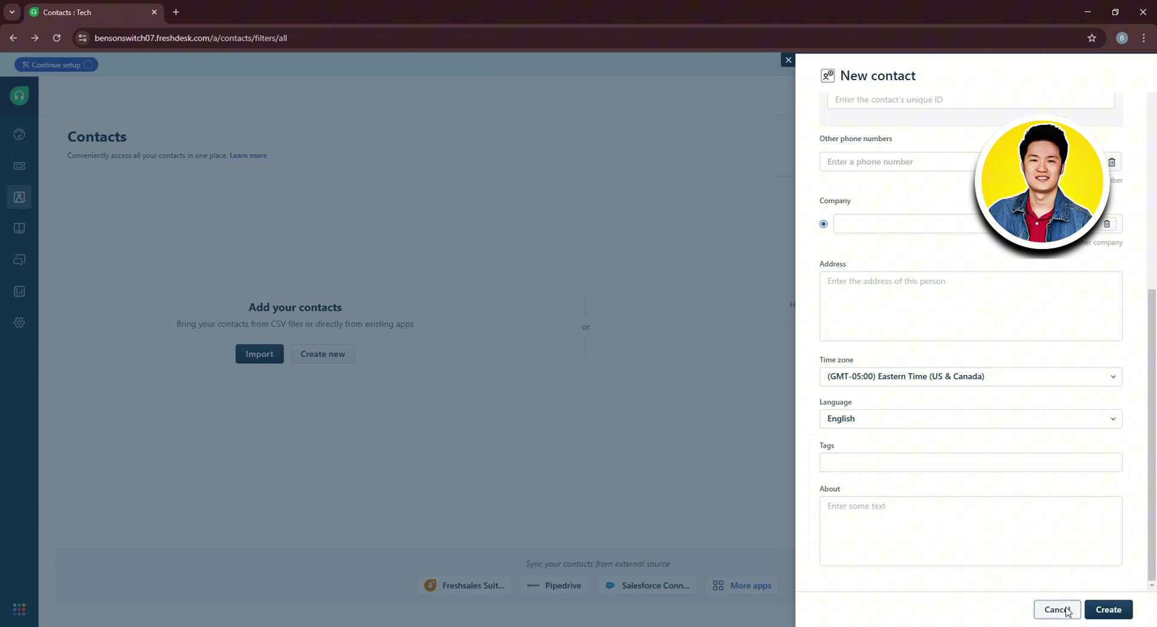
left_click(1098, 612)
mouse_move(19, 197)
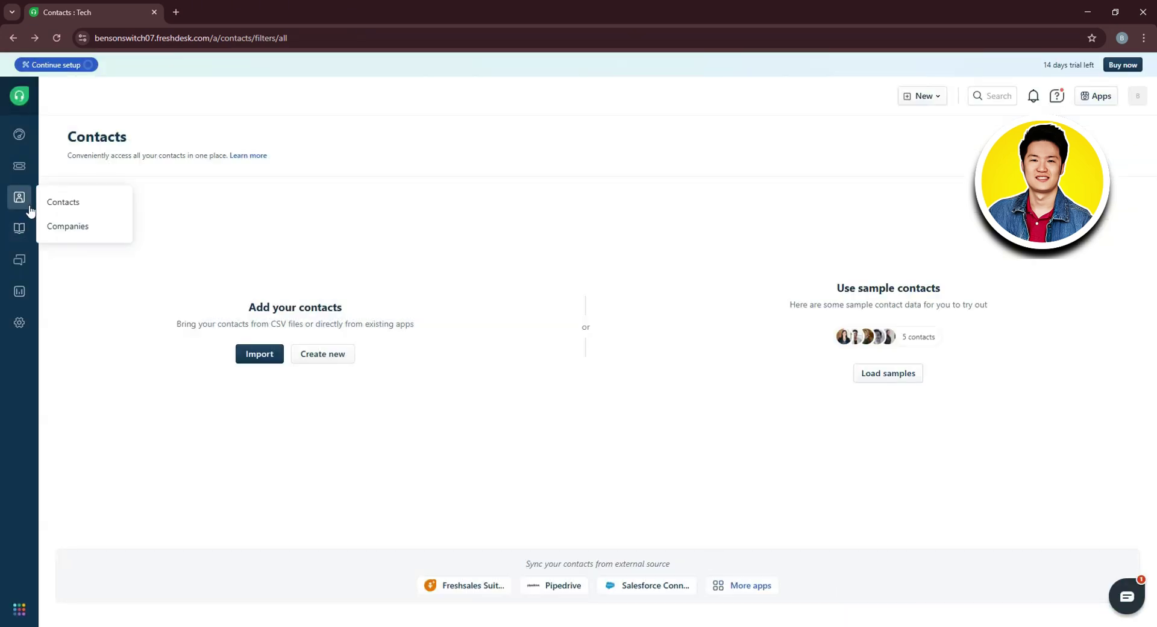
- Open the empty Companies list and close the CSV company import without uploading
left_click(104, 229)
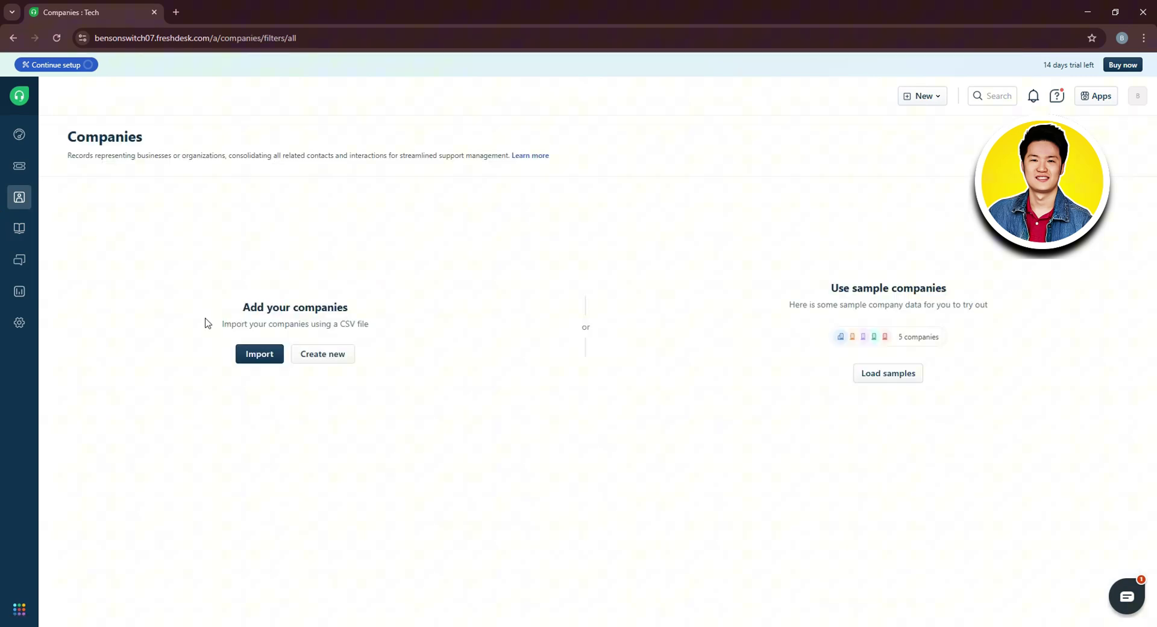
left_click(255, 353)
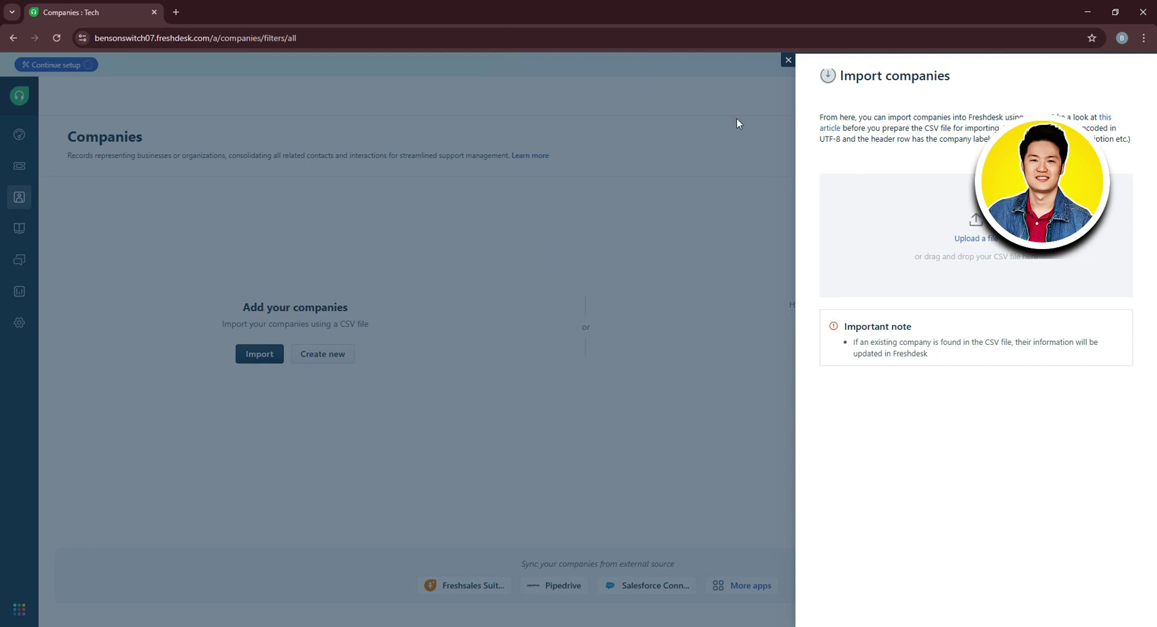
left_click(787, 61)
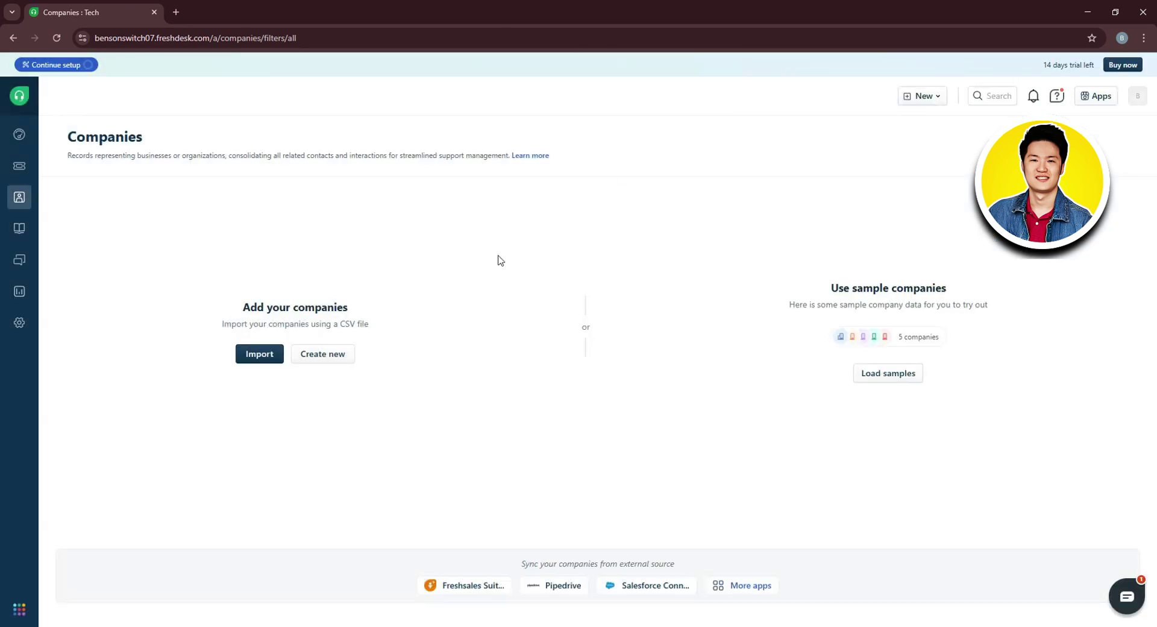
- Start a new company, setting health score At risk and account tier Premium
left_click(335, 357)
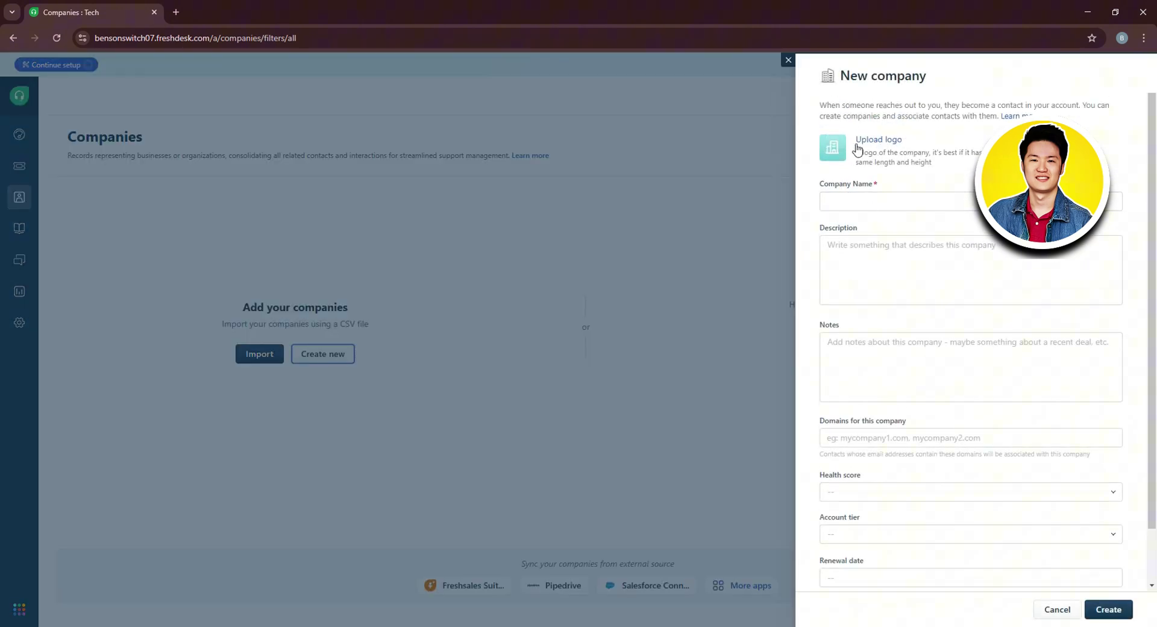
scroll(889, 228, "down", 1)
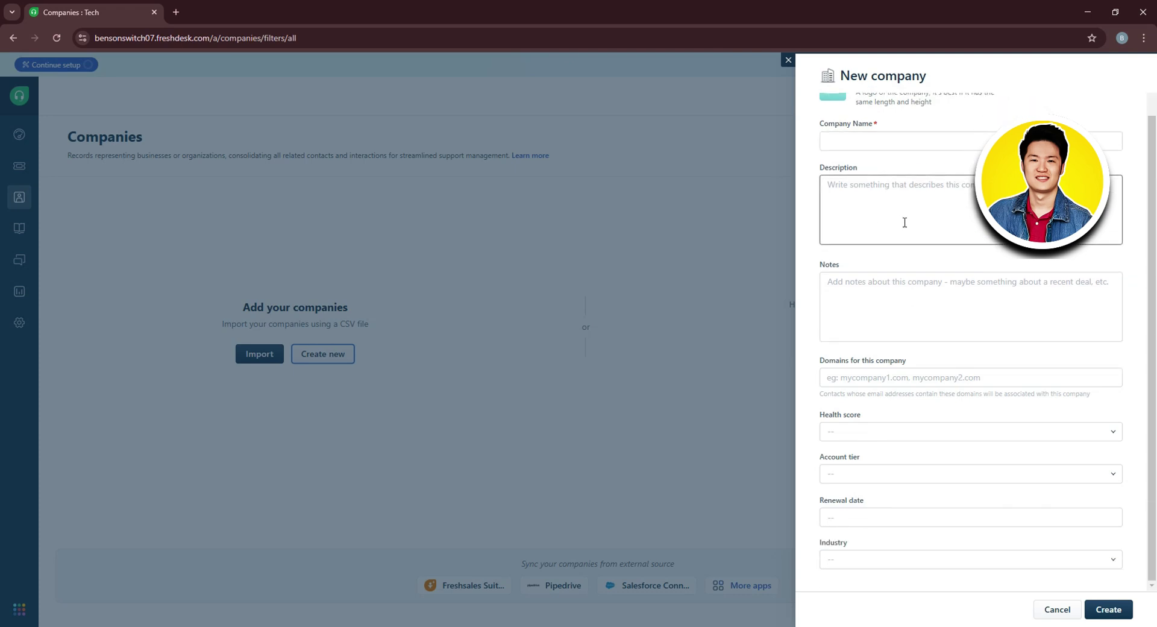
left_click(907, 378)
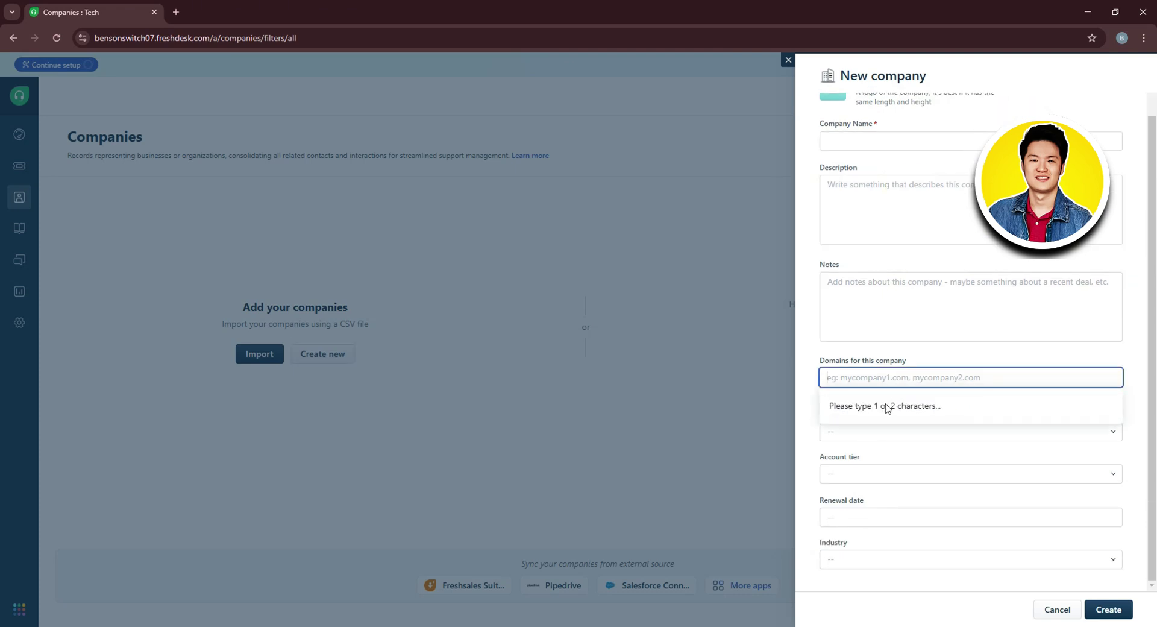
left_click(900, 442)
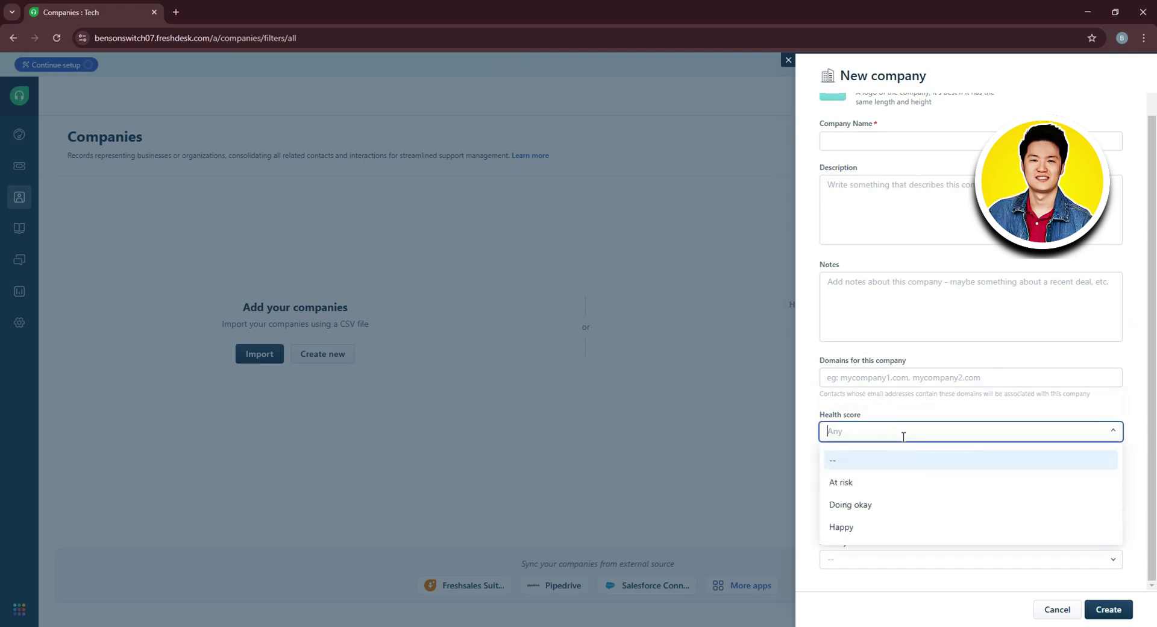
left_click(923, 490)
left_click(870, 474)
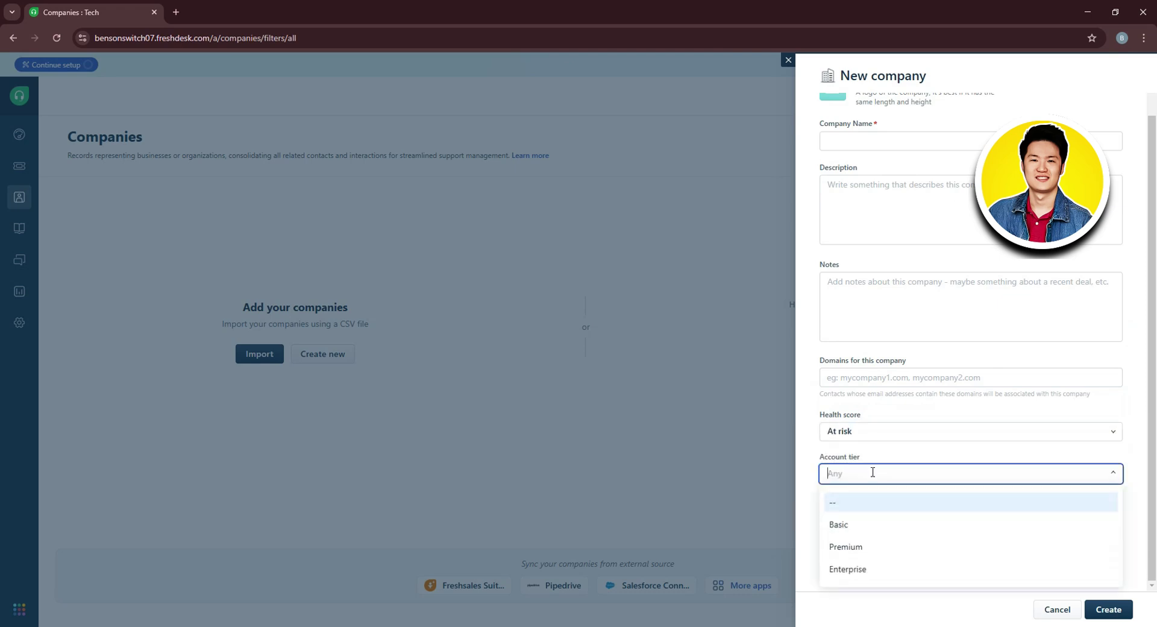
left_click(925, 553)
left_click(924, 519)
left_click(805, 516)
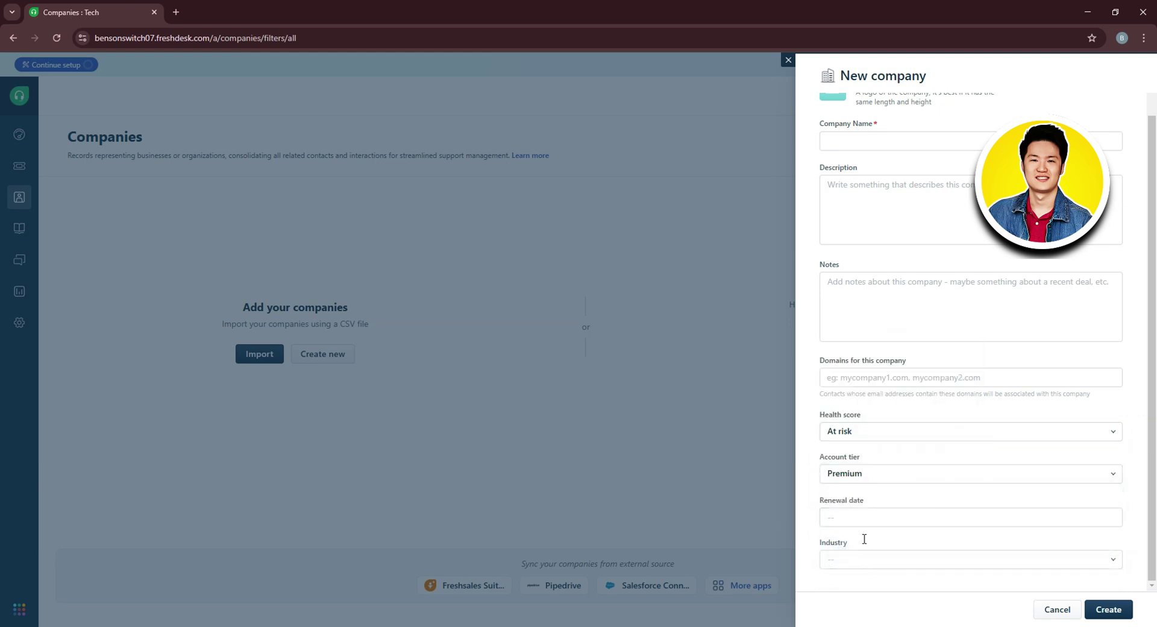
- Set the company's industry to Media, then discard the new company unsaved
left_click(873, 558)
scroll(963, 500, "down", 3)
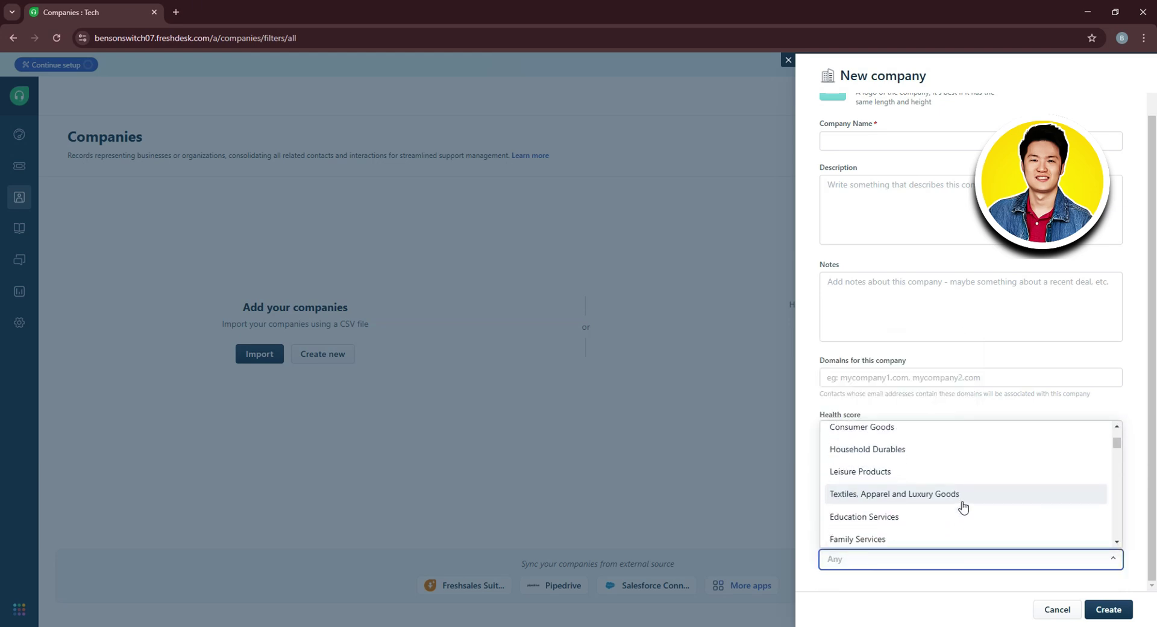
scroll(964, 500, "down", 1)
scroll(963, 501, "down", 1)
scroll(963, 501, "down", 1)
scroll(964, 502, "down", 1)
scroll(958, 489, "up", 2)
left_click(948, 471)
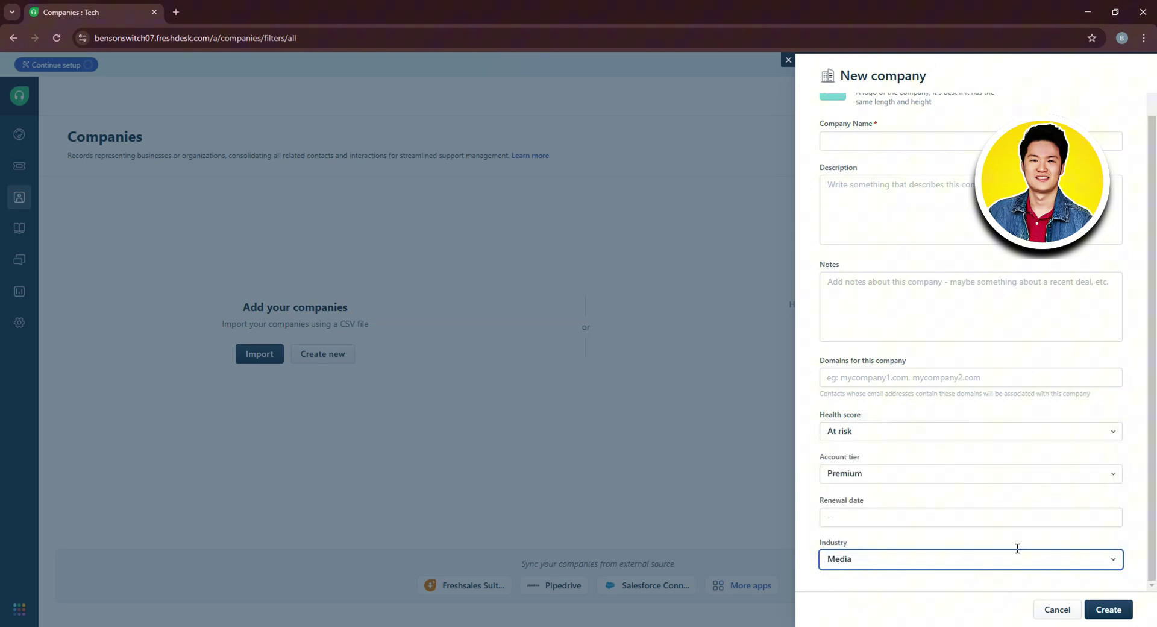
left_click(1038, 611)
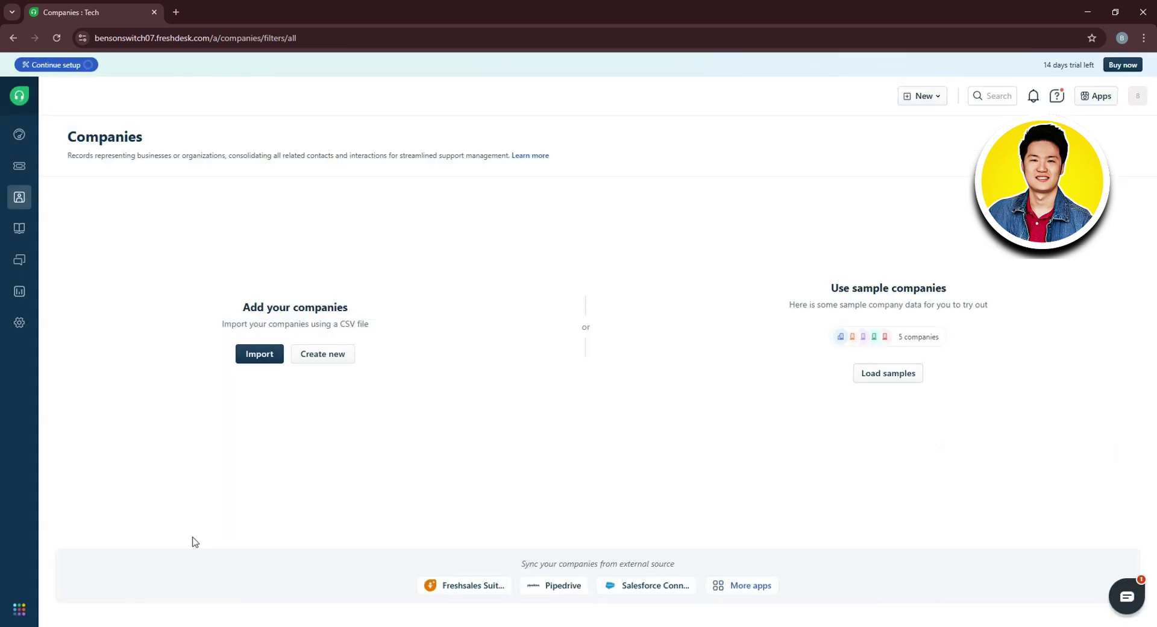
- Start a new knowledge base article and dismiss the content-creation intro popup
left_click(17, 235)
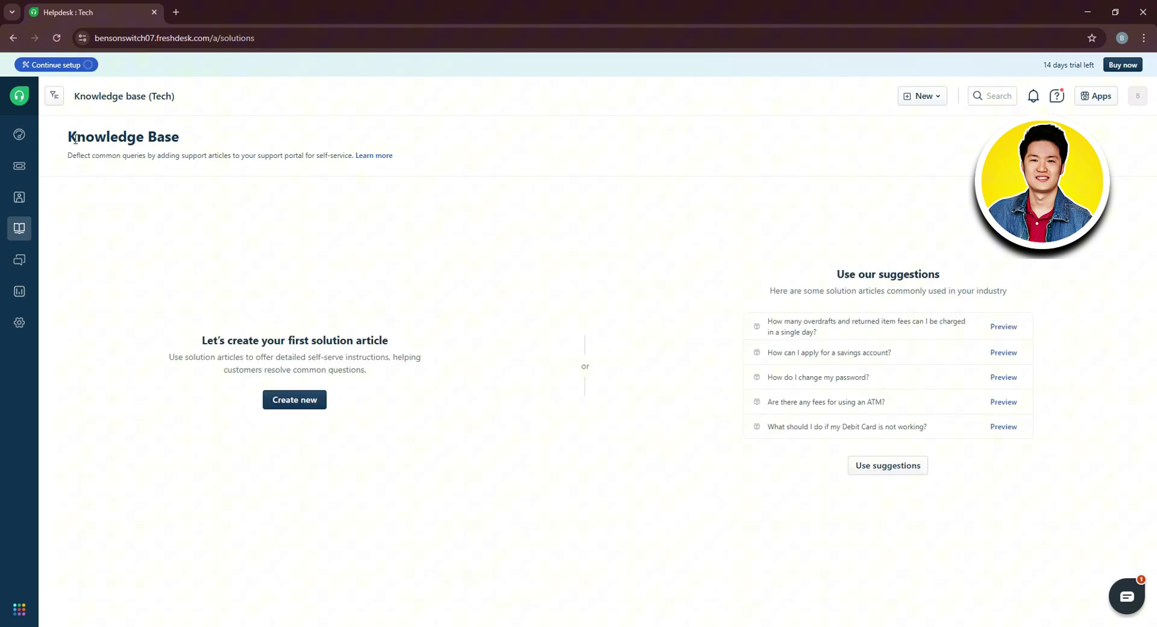
left_click(304, 399)
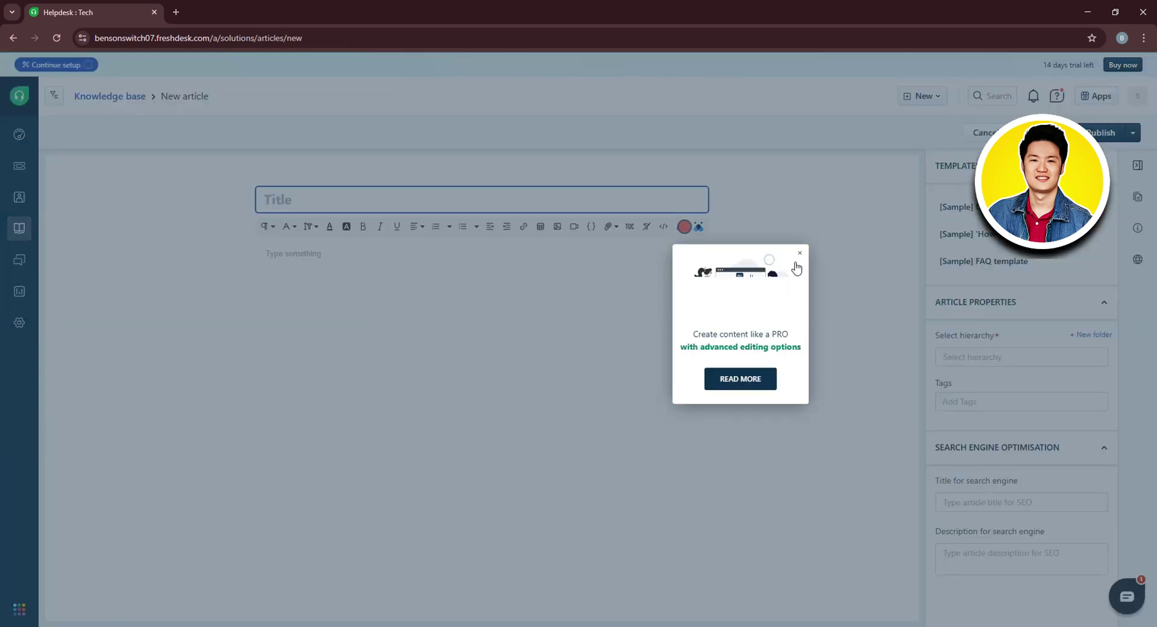
left_click(799, 256)
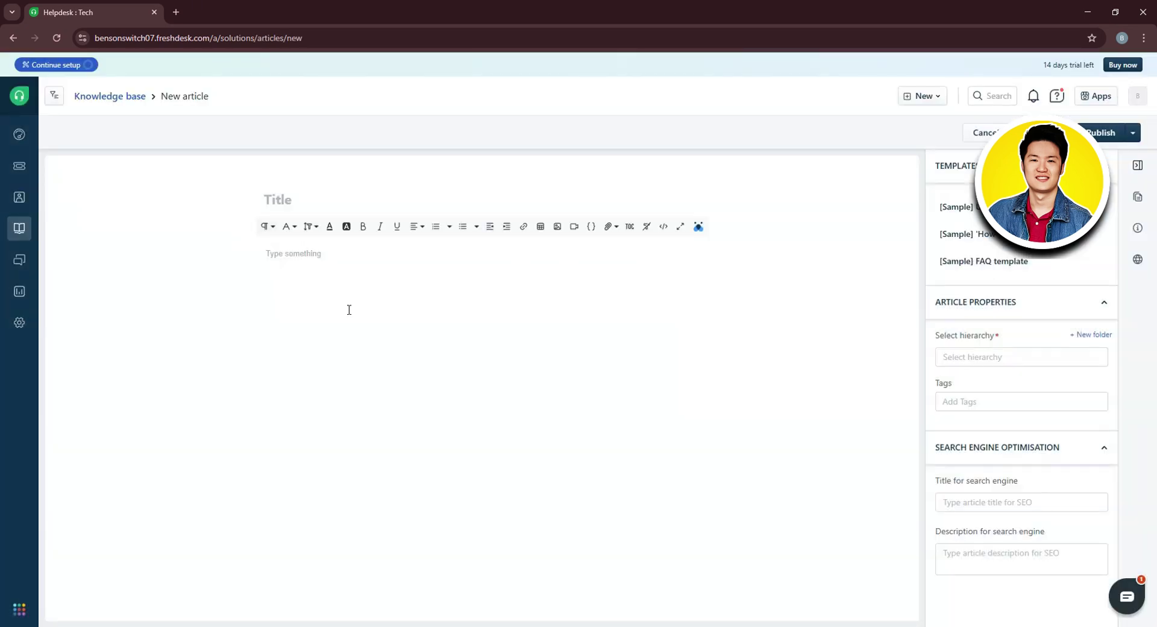
left_click(285, 191)
left_click(285, 190)
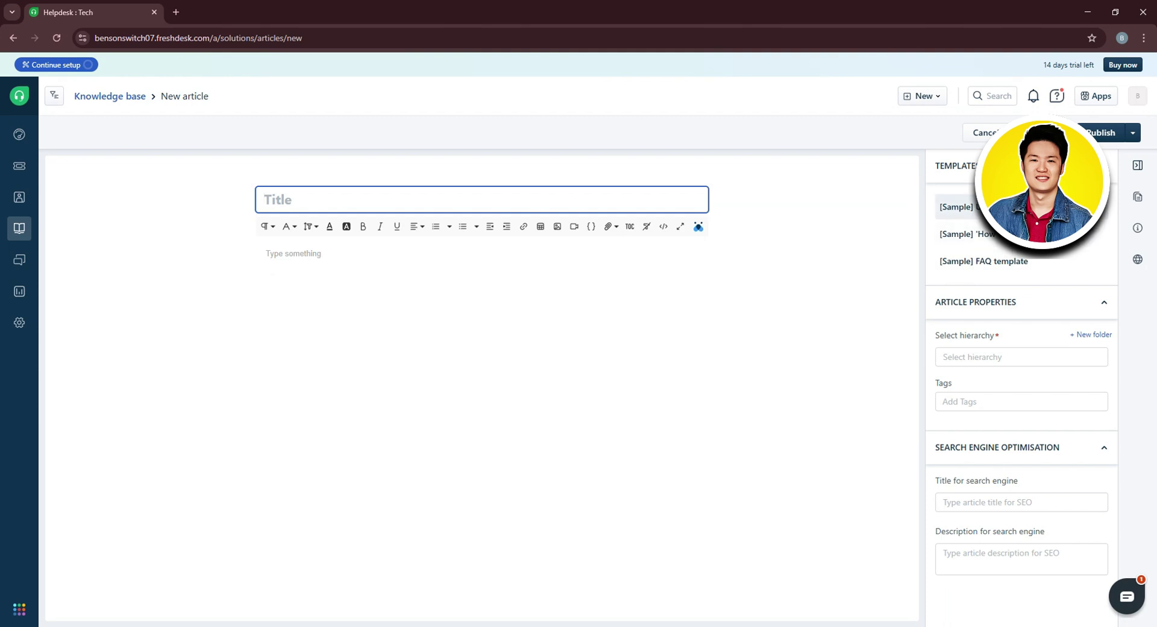
- Preview the User Guide, How to and FAQ templates without inserting any
left_click(956, 207)
scroll(566, 281, "down", 3)
left_click(415, 222)
left_click(402, 242)
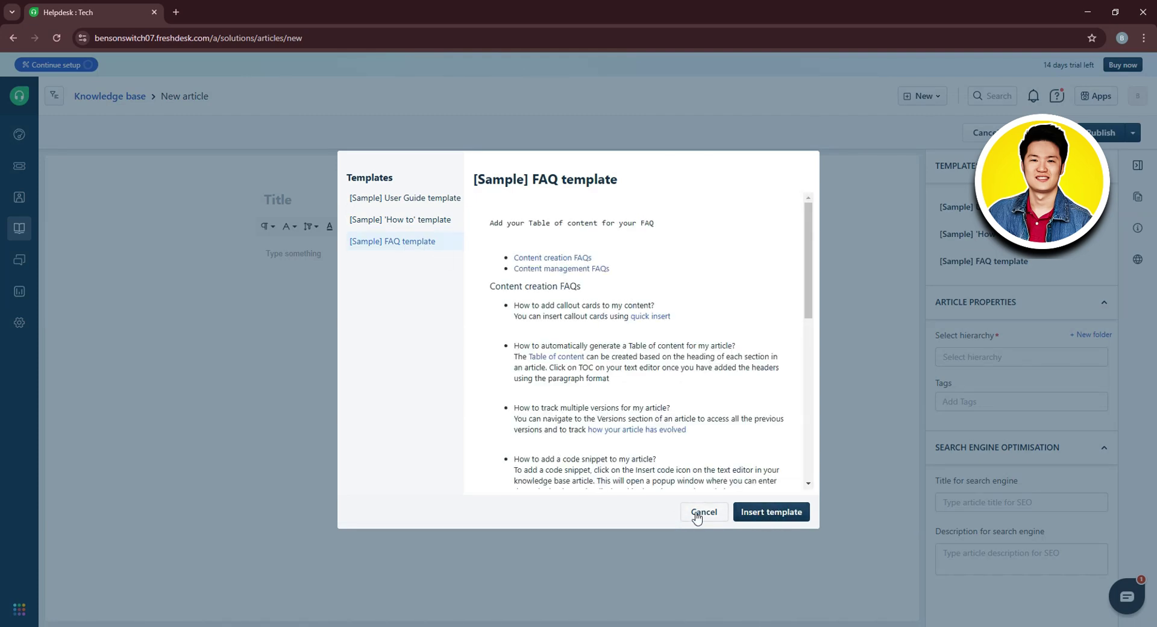
left_click(696, 513)
- Check the empty folder list and collapse then re-expand the SEO section
left_click(1018, 362)
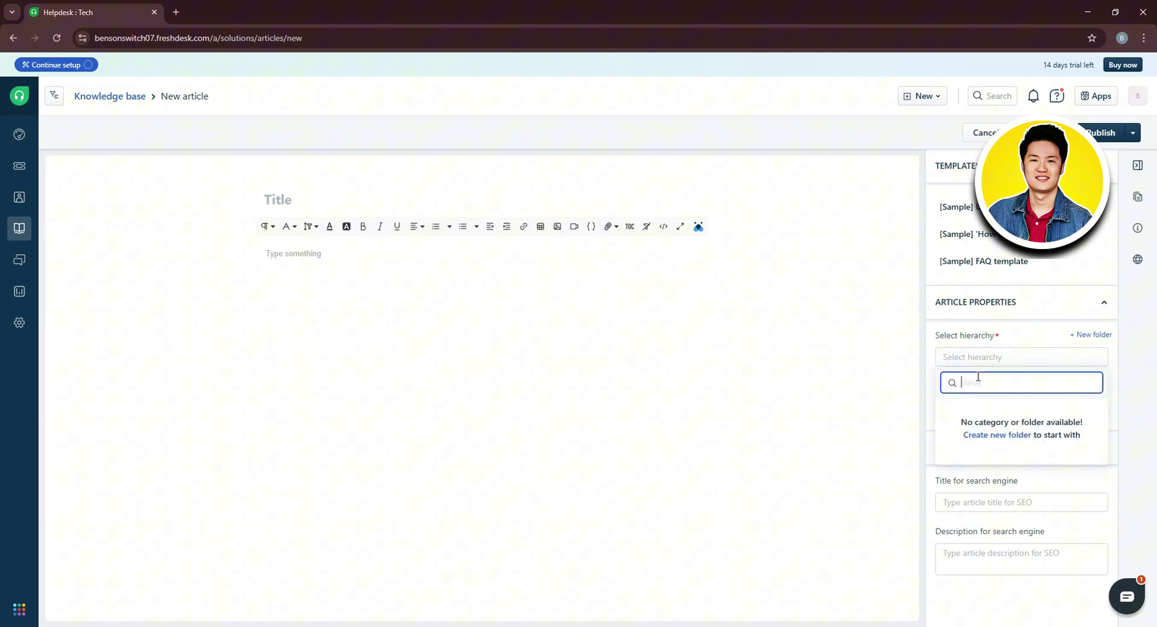
left_click(884, 384)
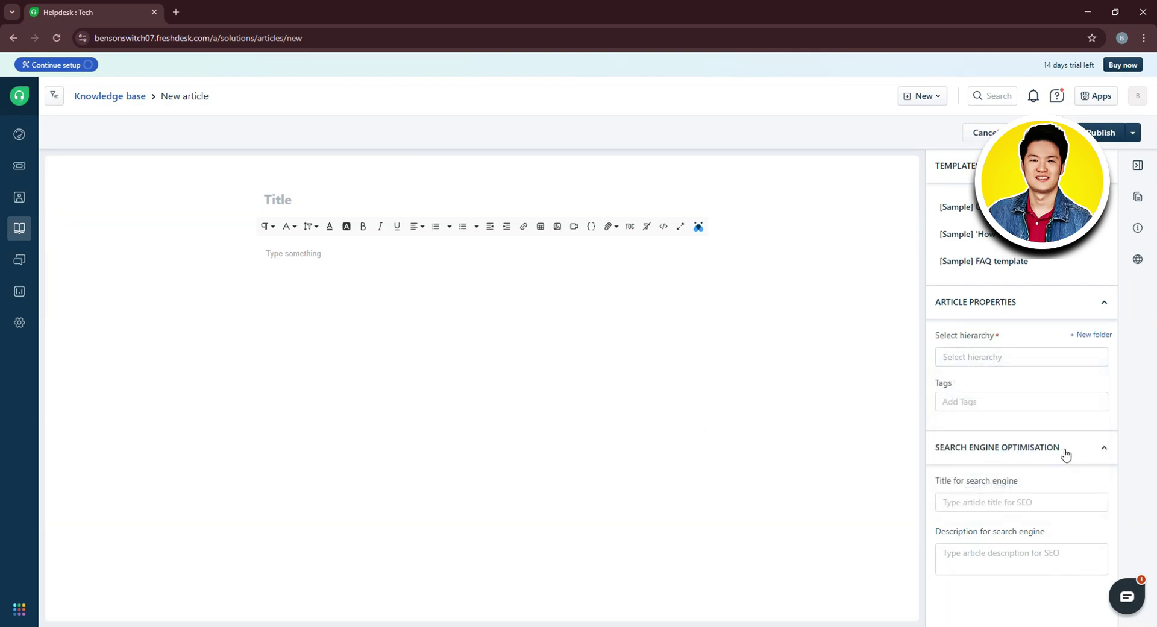
left_click(1100, 454)
left_click(984, 504)
left_click(994, 556)
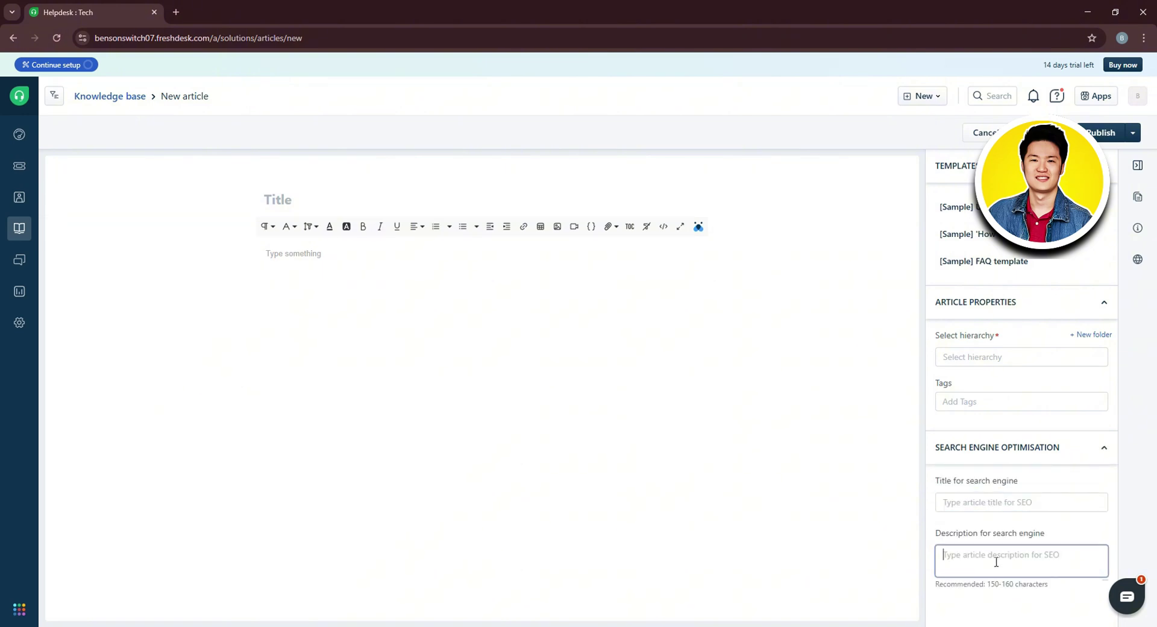
- Leave the unsaved article and save a forum category 'Tutorial' described as 'YT VIDEO'
left_click(20, 260)
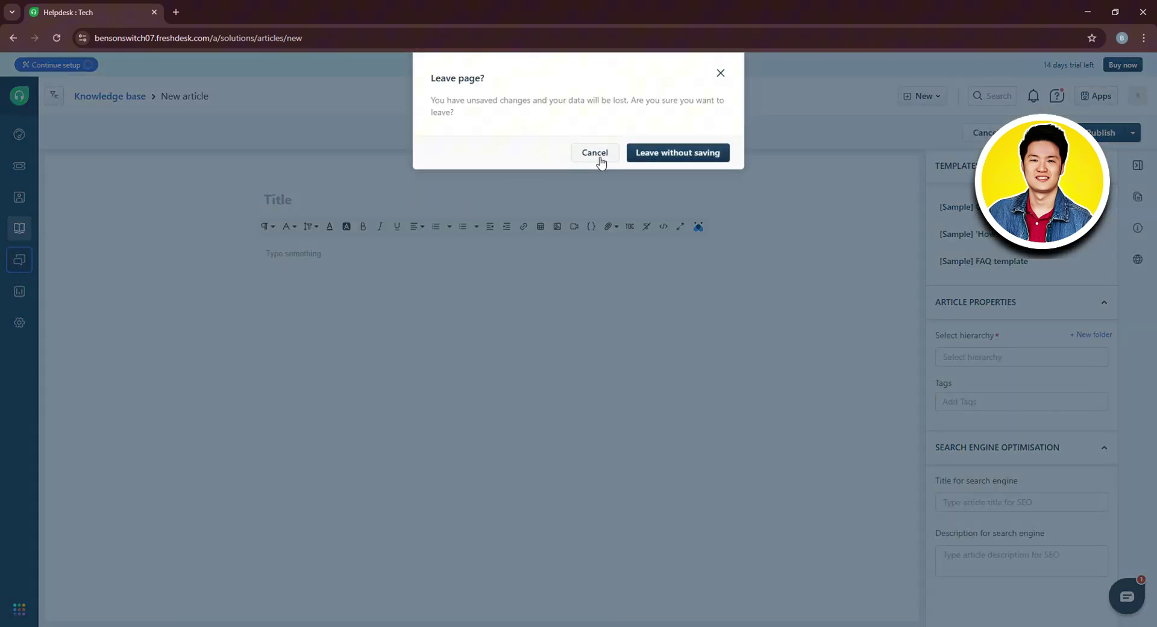
left_click(655, 154)
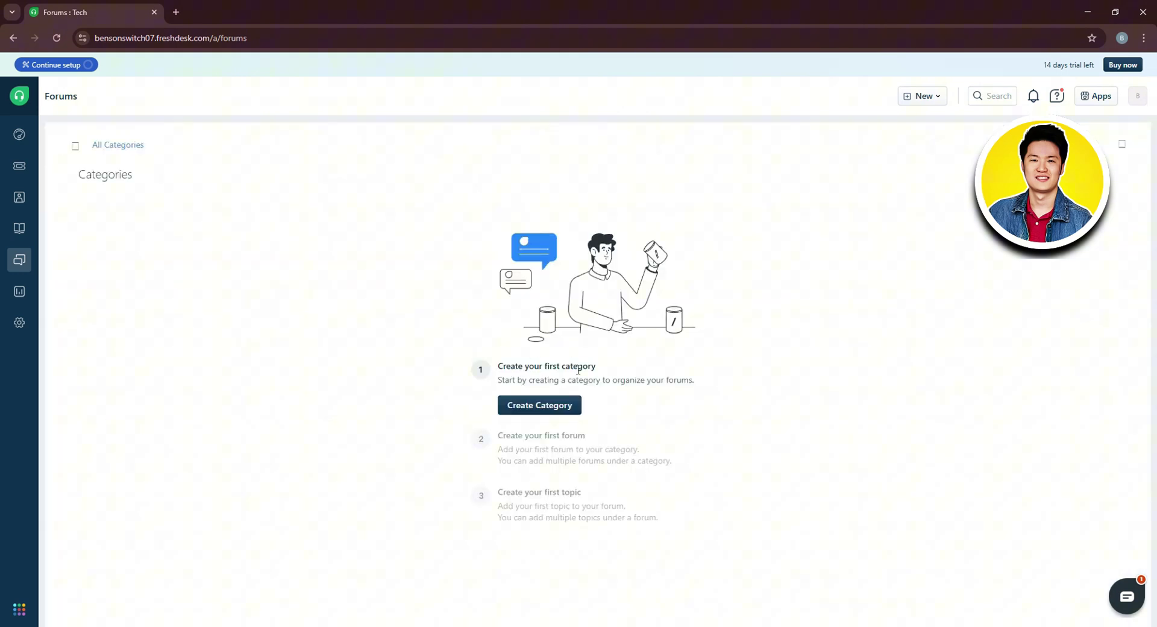
left_click(533, 416)
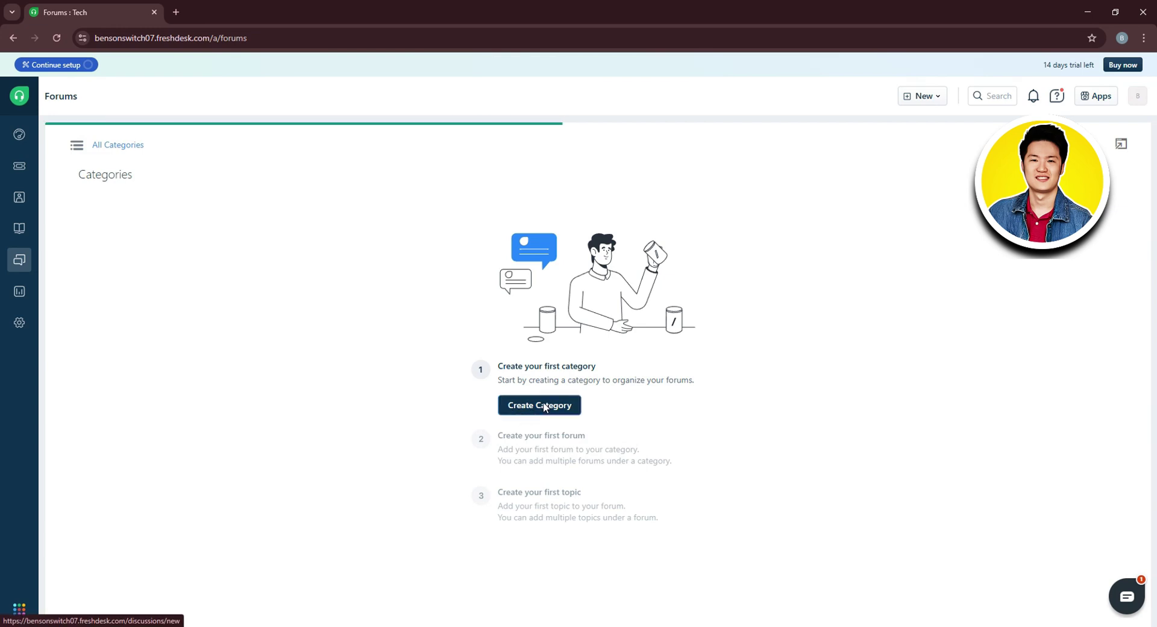
left_click(200, 161)
type("Tutorial")
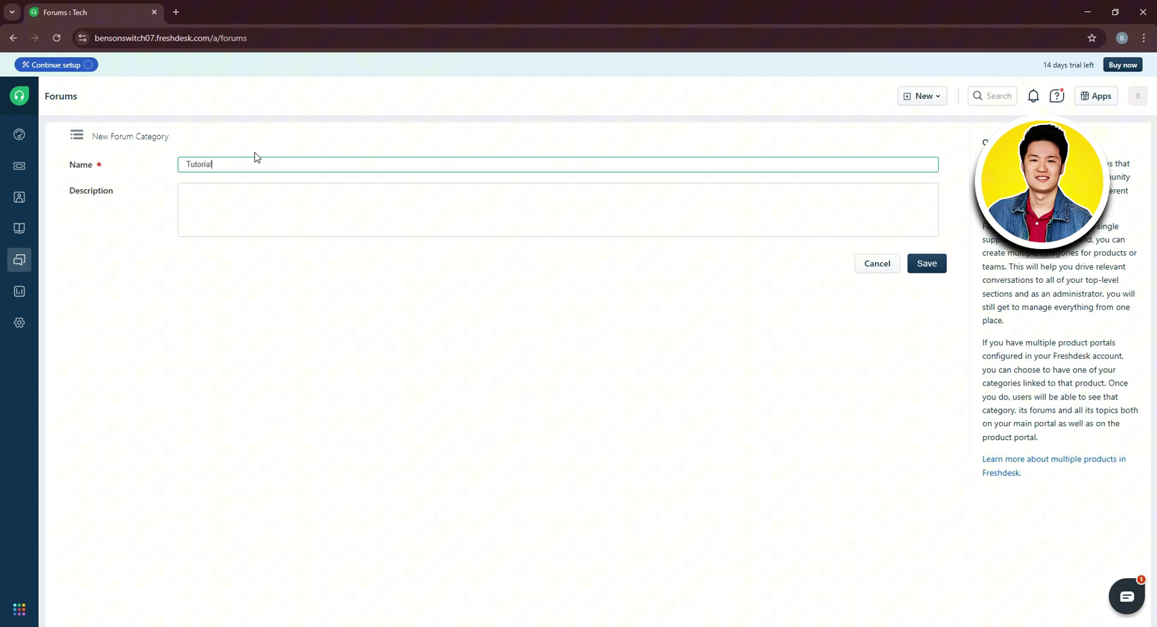
left_click(260, 191)
type("YT VIDEO")
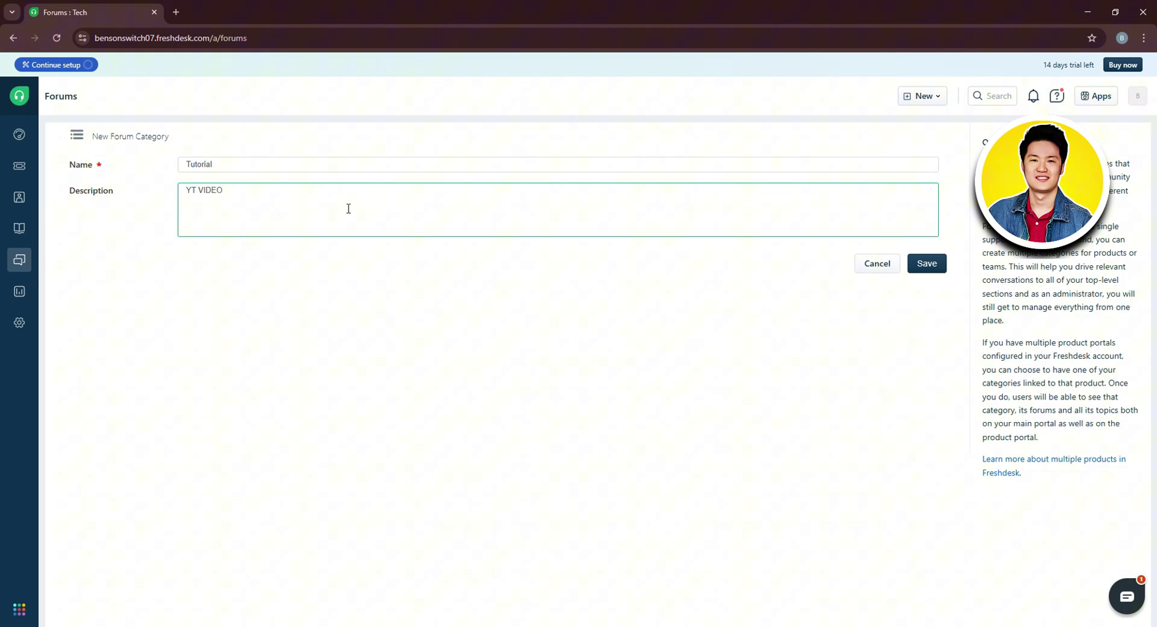
left_click(933, 263)
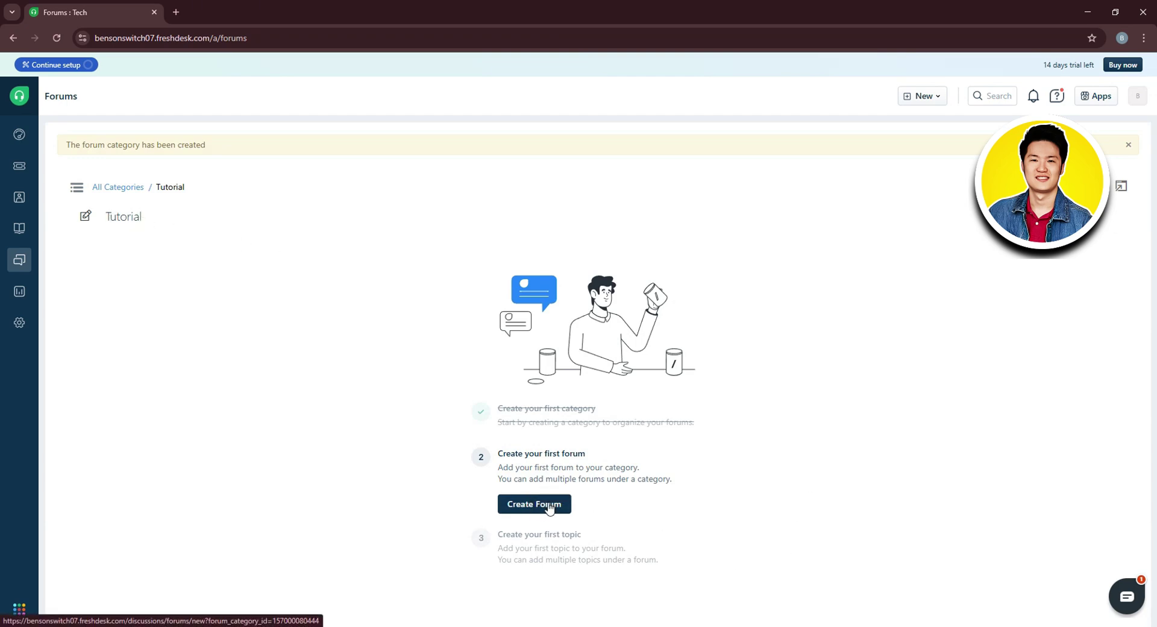
- Open Analytics and dismiss the help tip, revamped homepage announcement and Favourites tour tip
left_click(22, 293)
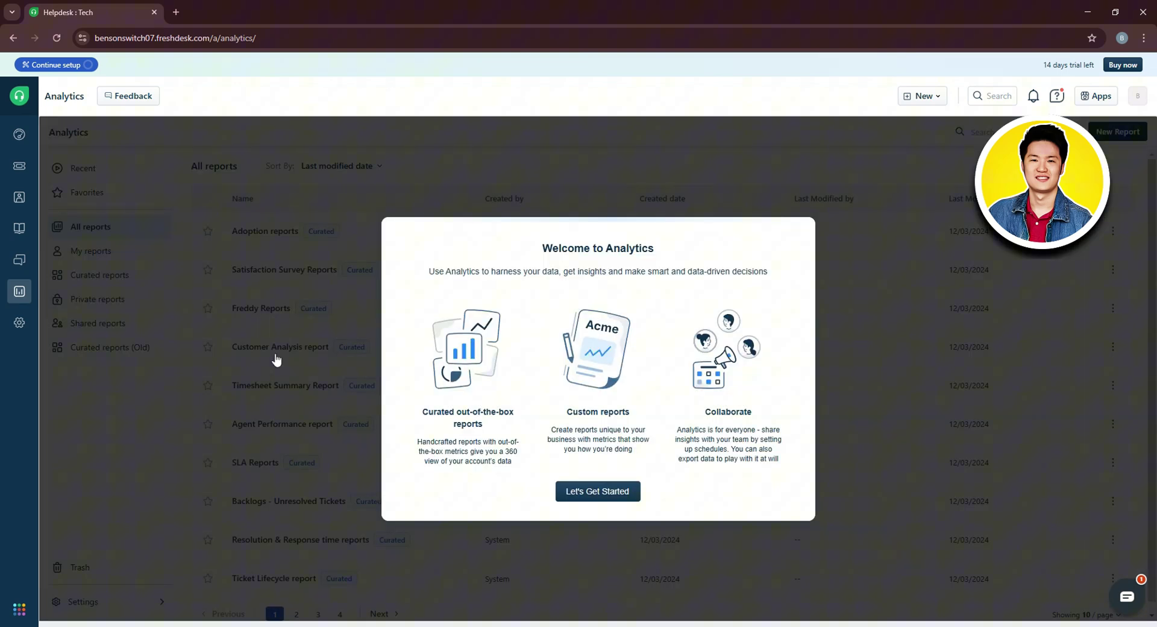
left_click(603, 490)
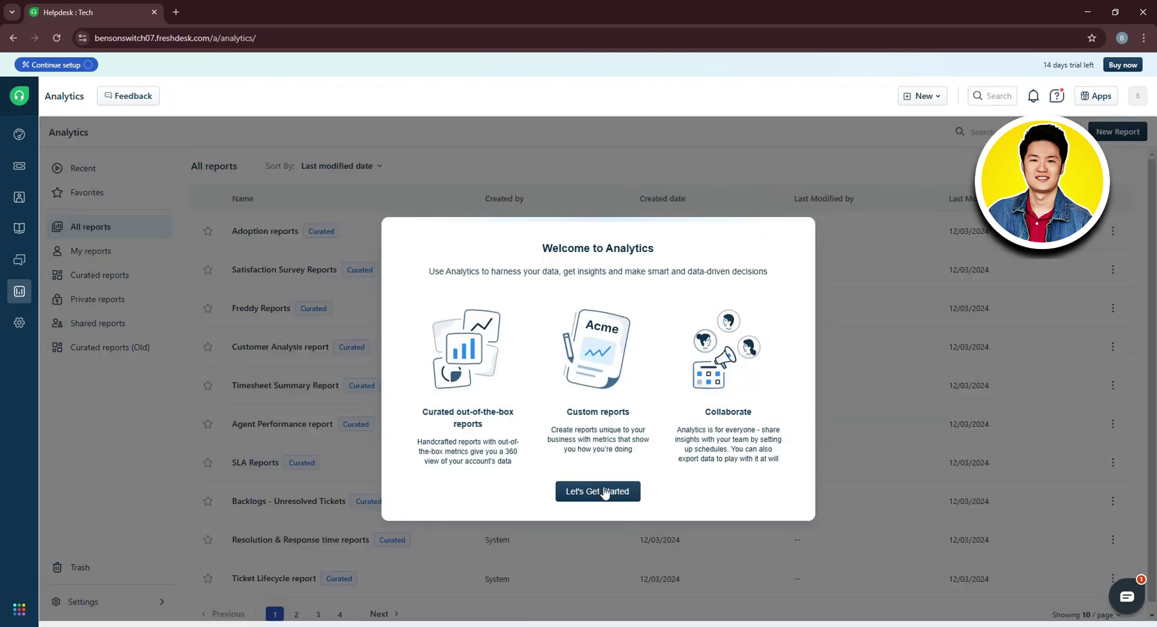
left_click(906, 406)
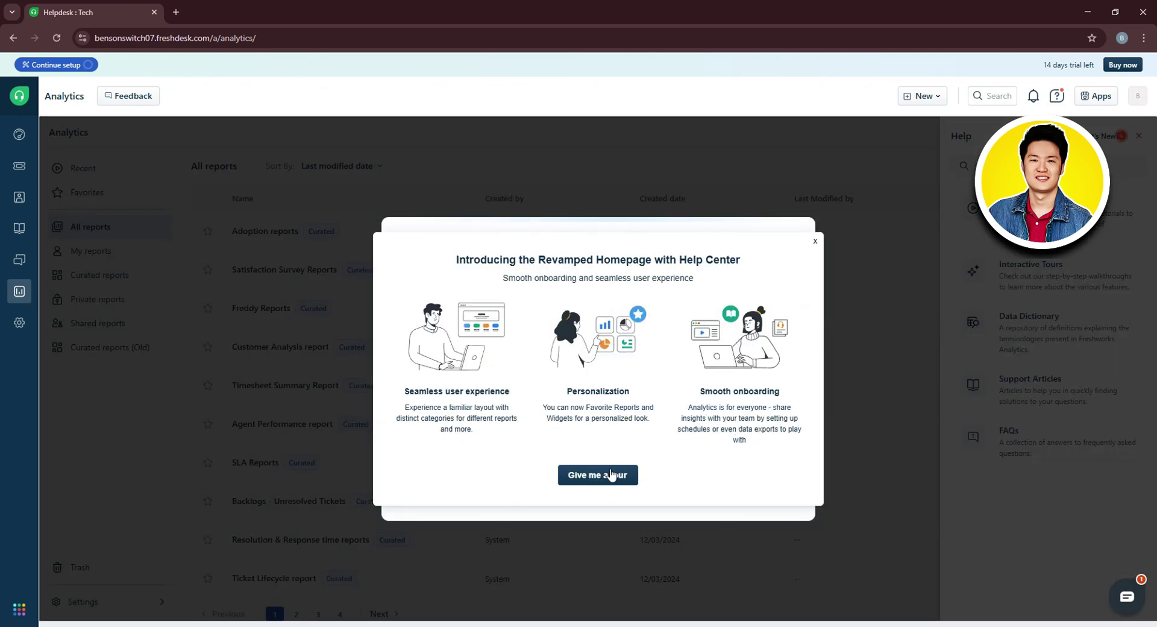
left_click(610, 476)
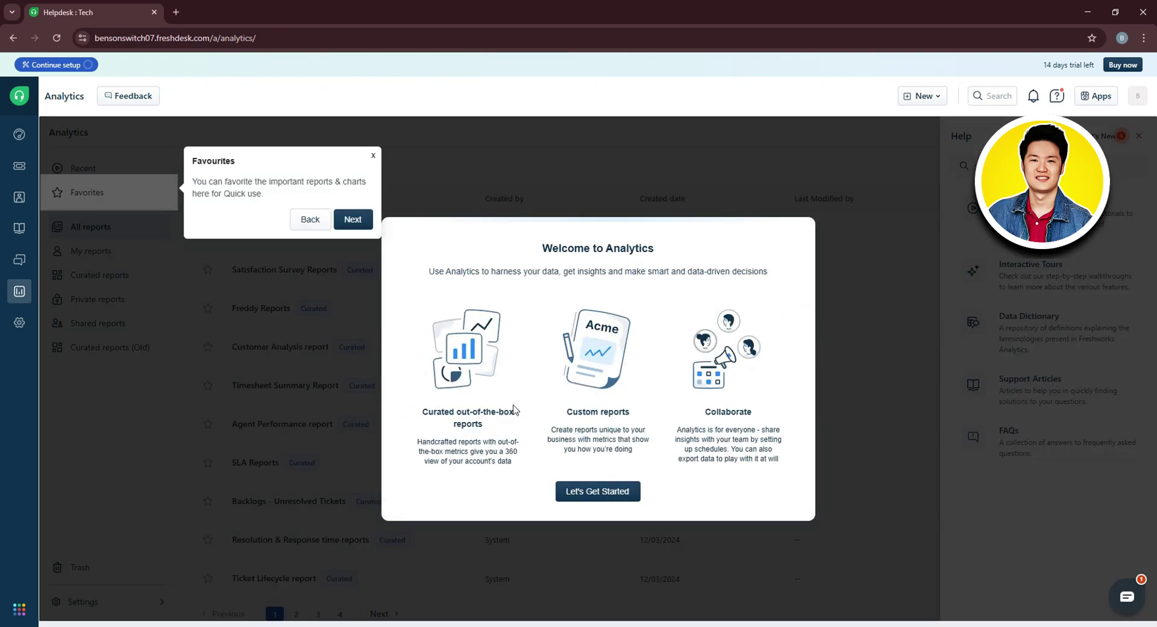
left_click(374, 158)
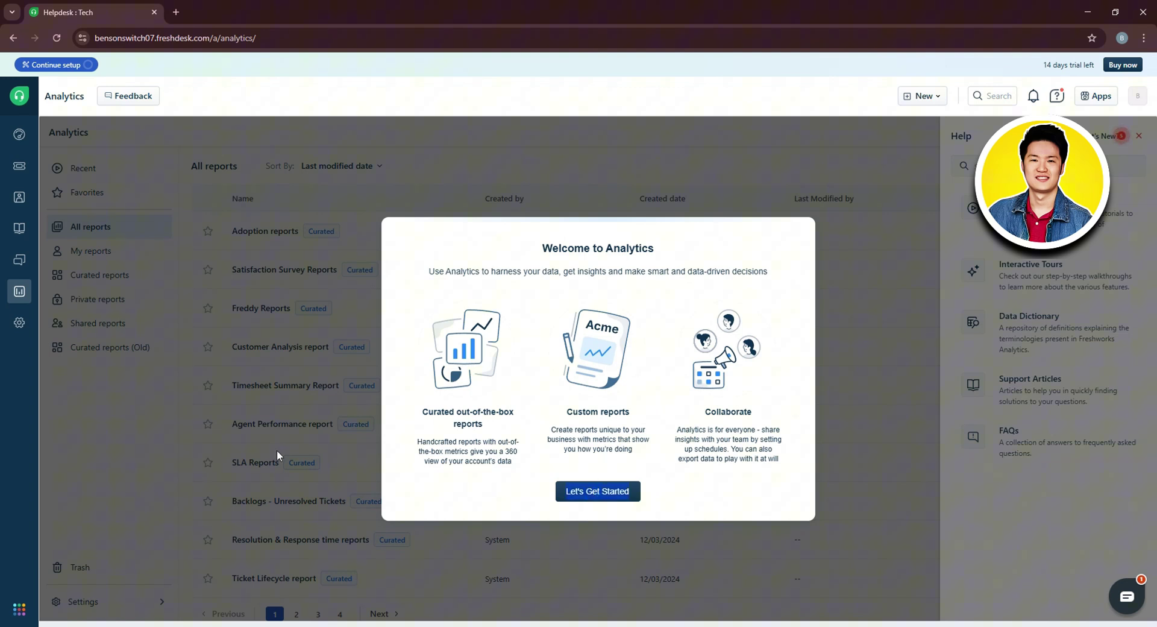
- Check the account profile menu, then reload the Analytics All reports page
left_click(1138, 96)
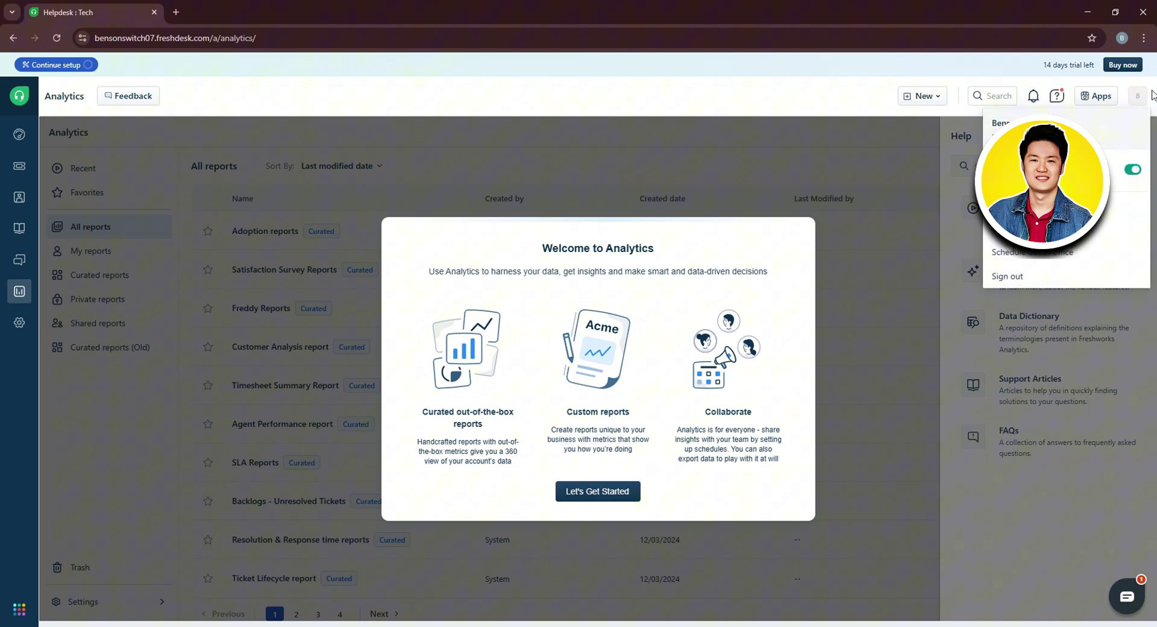
left_click(1136, 99)
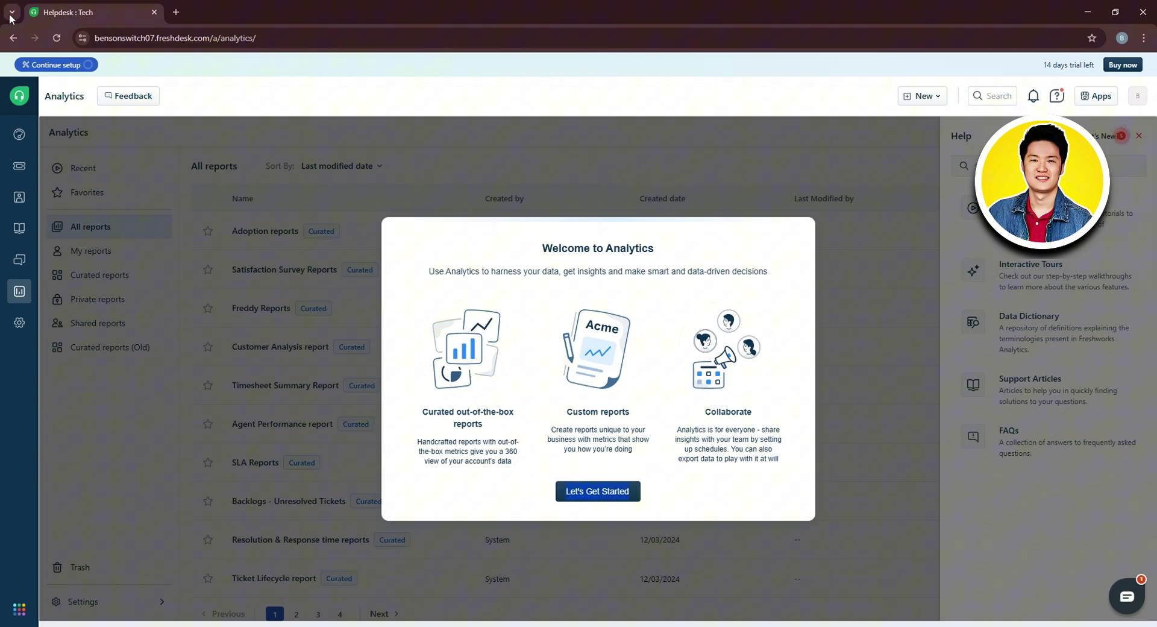
left_click(56, 40)
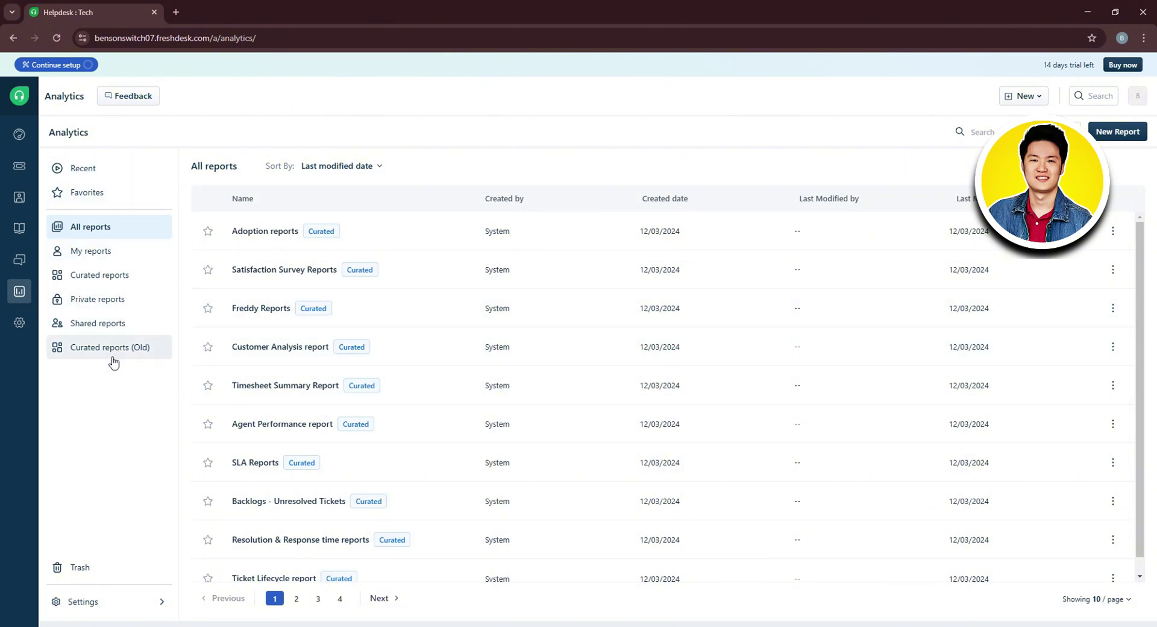
- Browse the Recent, Favorites, All, My reports, Curated, Private, Shared and Curated (Old) report lists
left_click(114, 164)
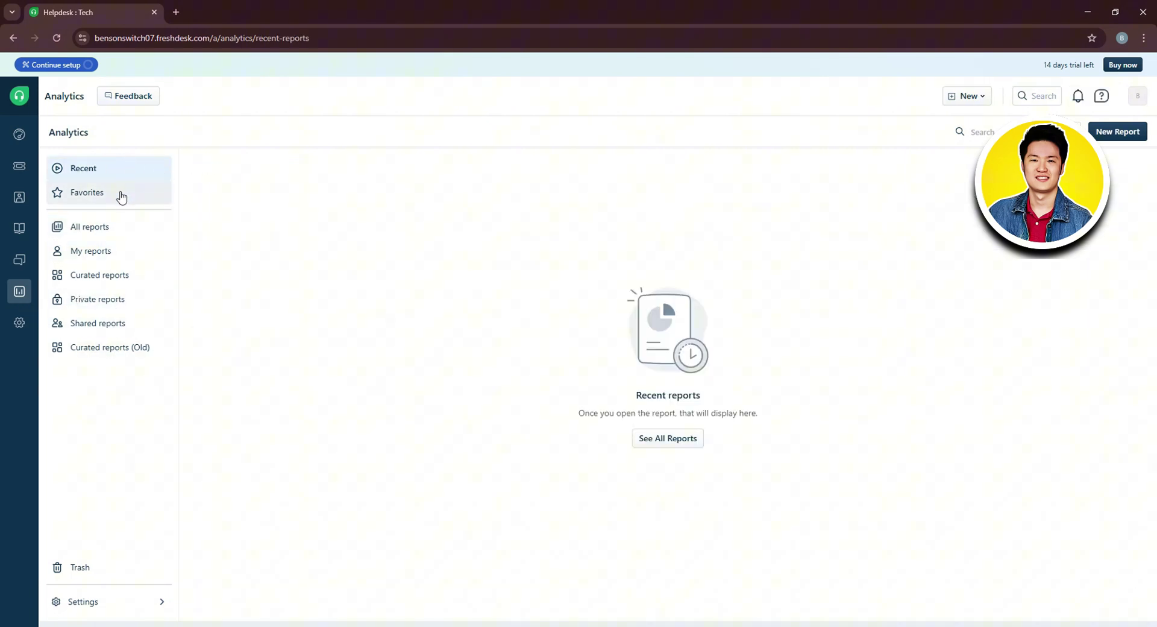
left_click(121, 196)
left_click(117, 229)
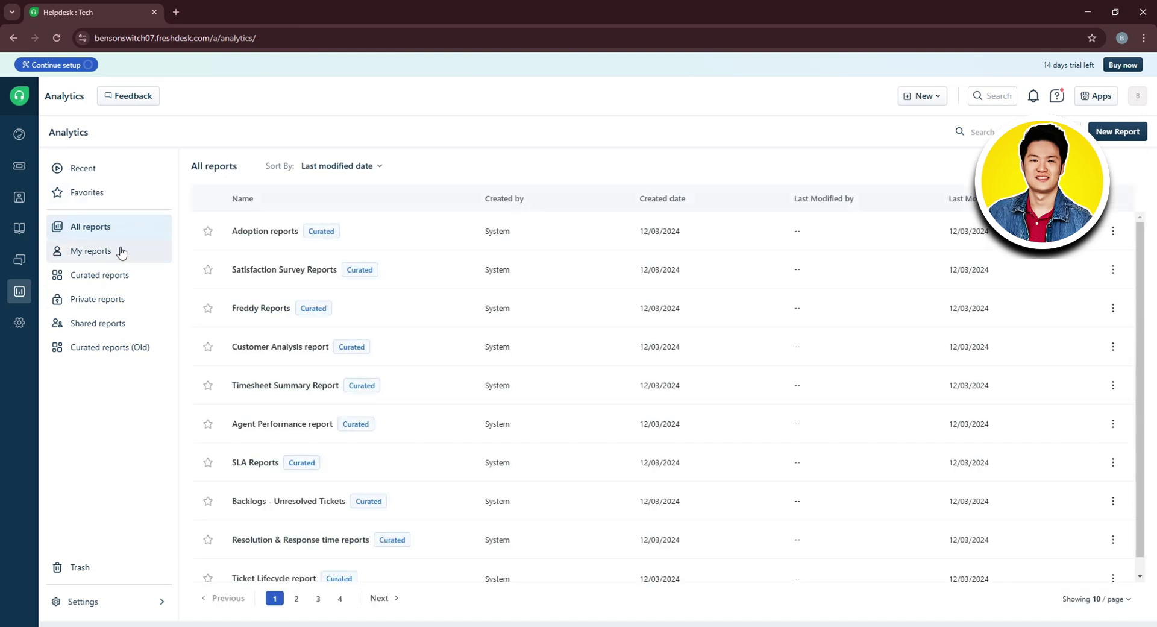
left_click(122, 259)
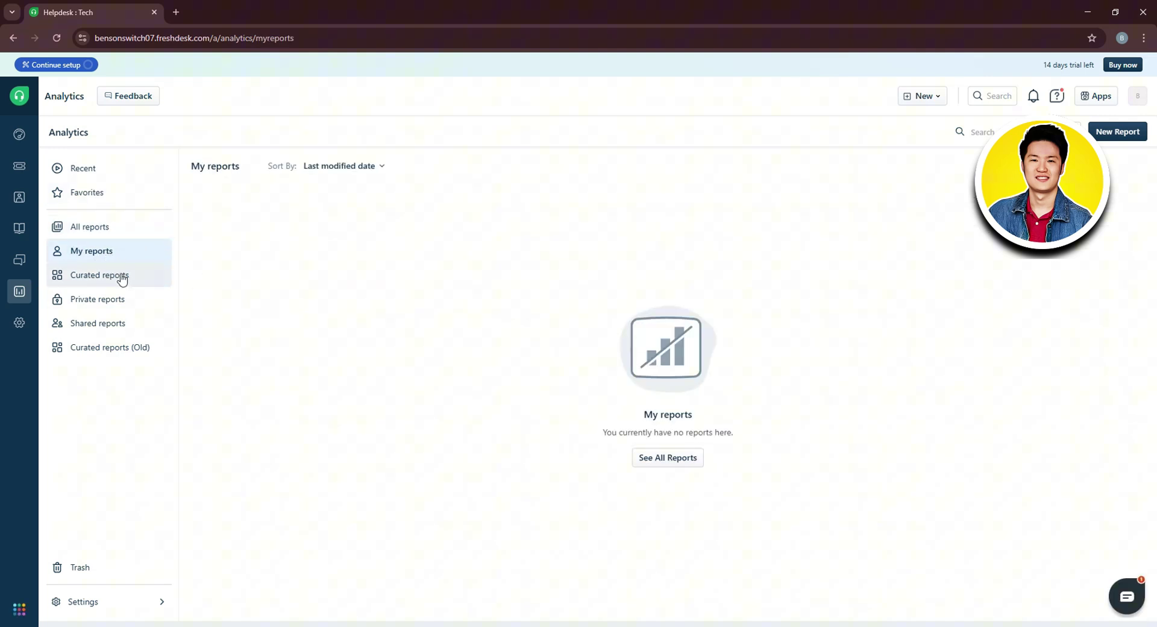
left_click(121, 278)
left_click(123, 303)
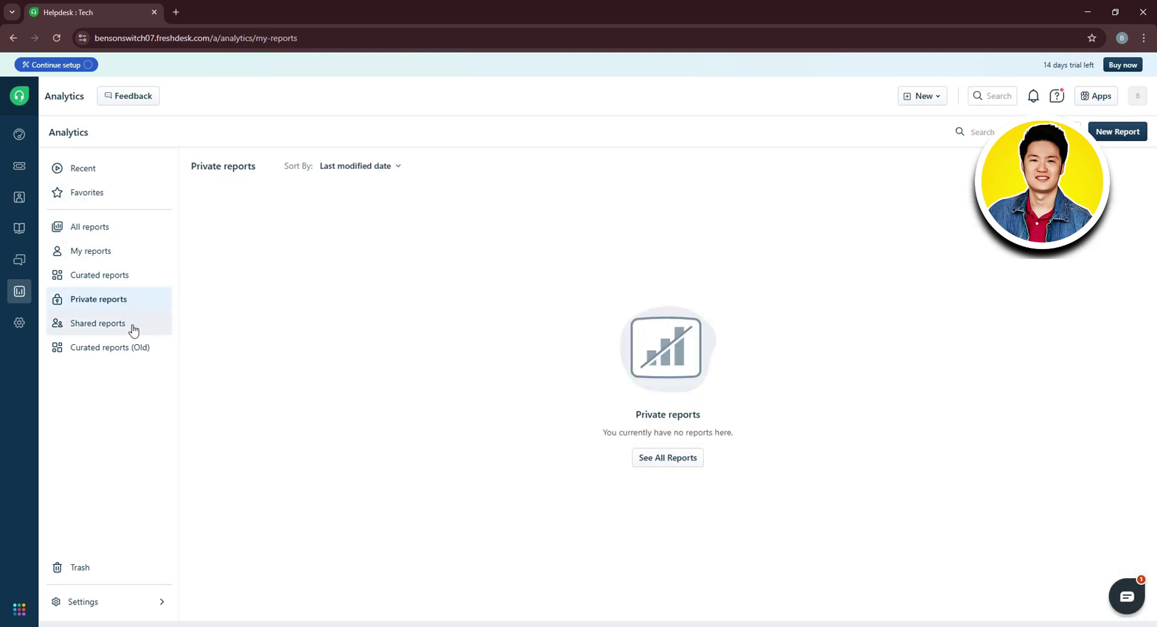
left_click(134, 329)
left_click(133, 350)
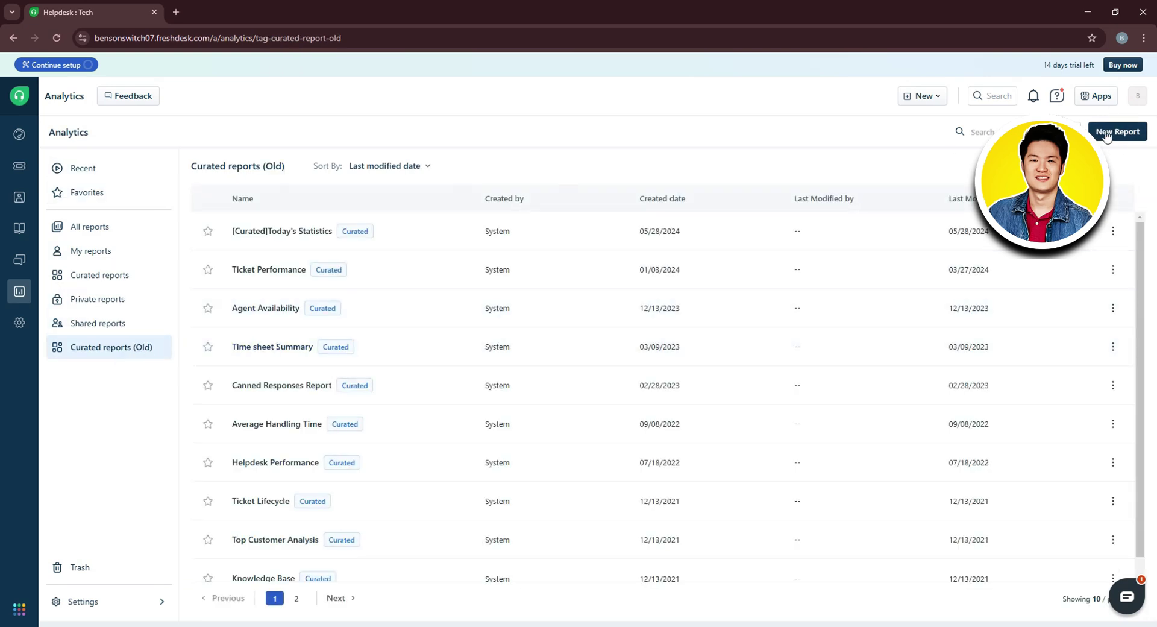
- Create a new Untitled Report and look through the widget Gallery before returning
left_click(1107, 136)
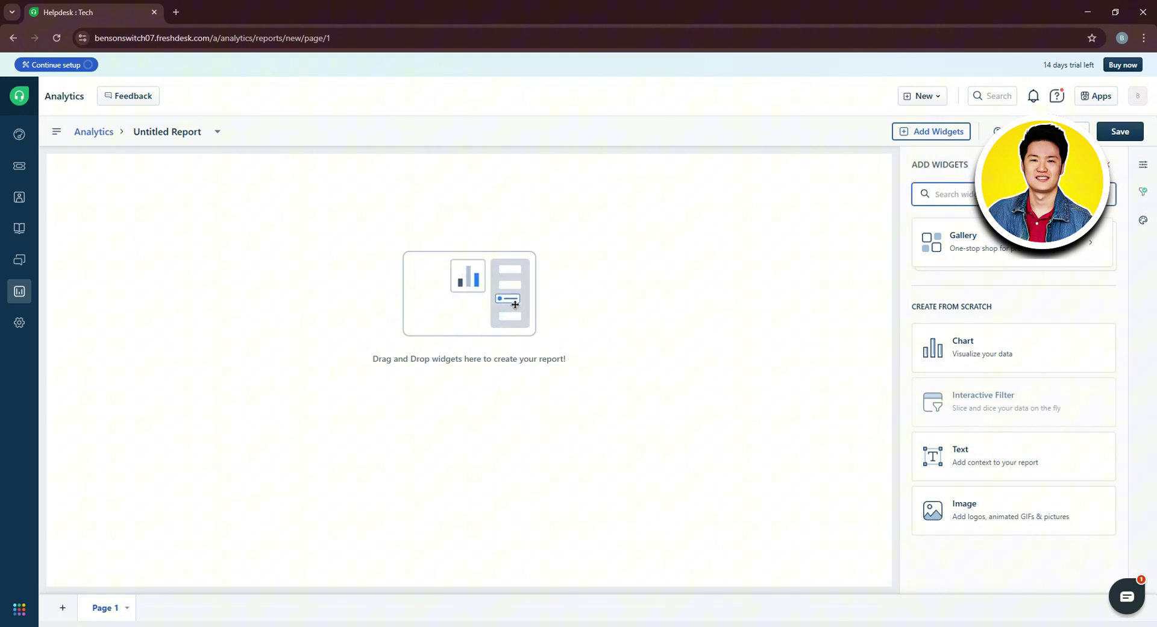
left_click(965, 241)
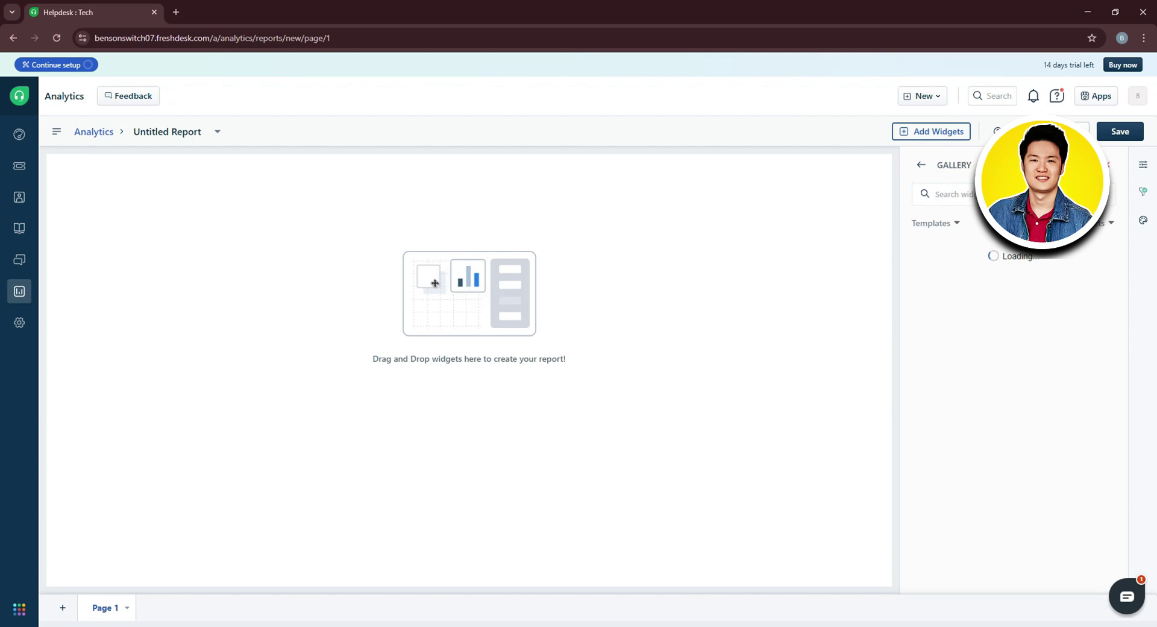
left_click(921, 165)
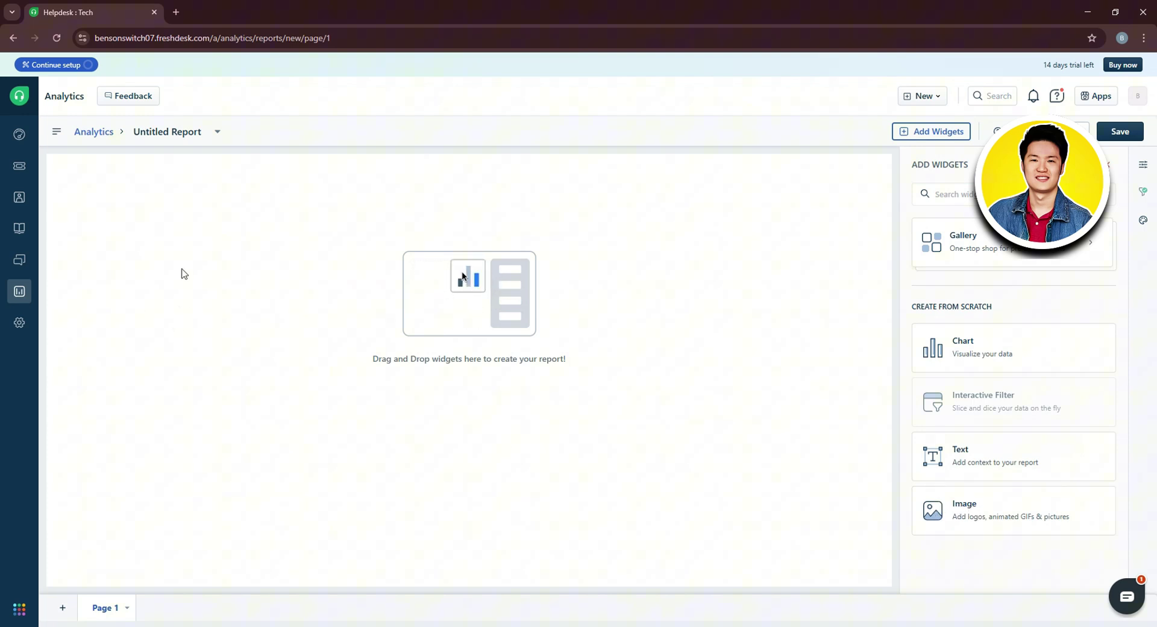
- Go back to the Quick start setup guide via the Freshdesk sidebar logo
left_click(19, 96)
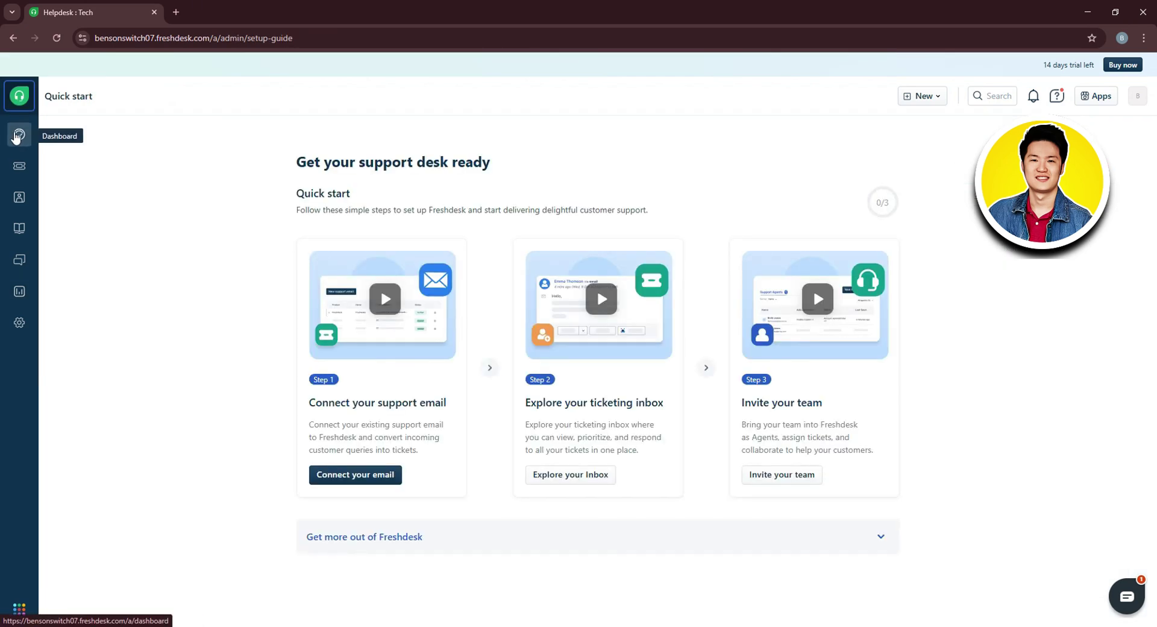